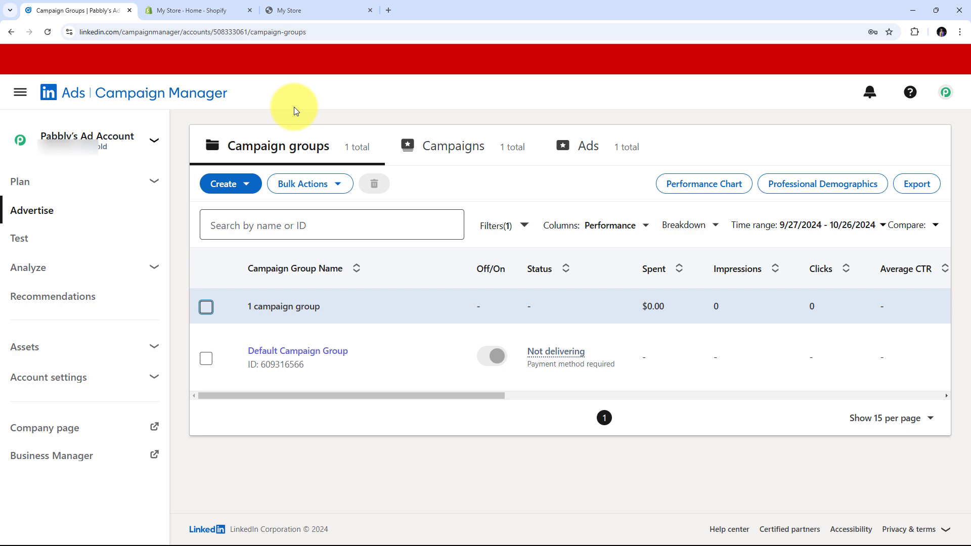
{"action": "left_click", "coordinate": [223, 10]}
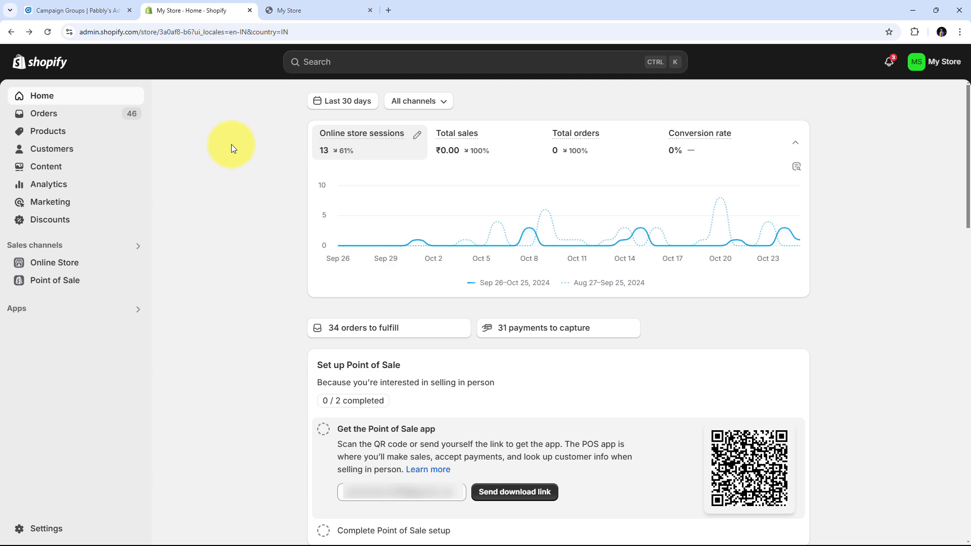
{"action": "left_click", "coordinate": [74, 4]}
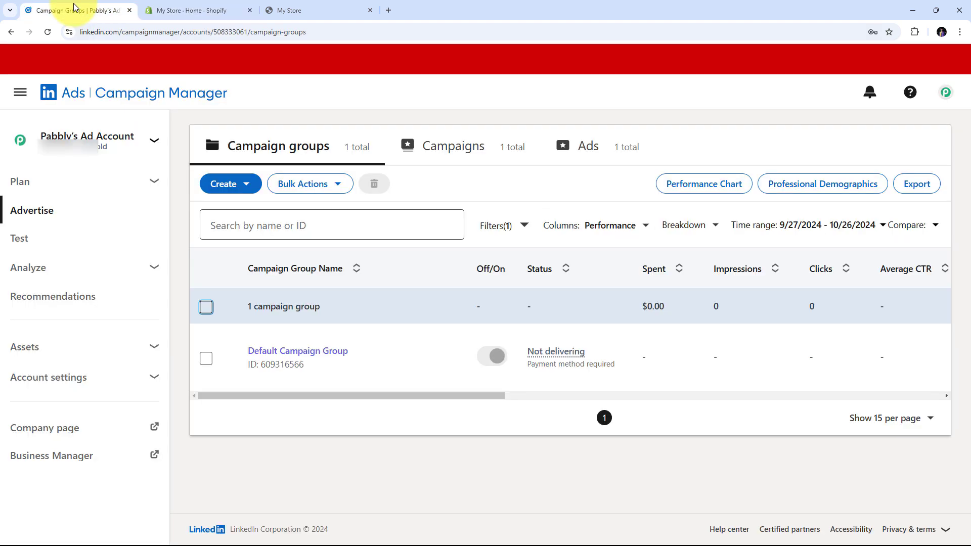
{"action": "left_click", "coordinate": [195, 10]}
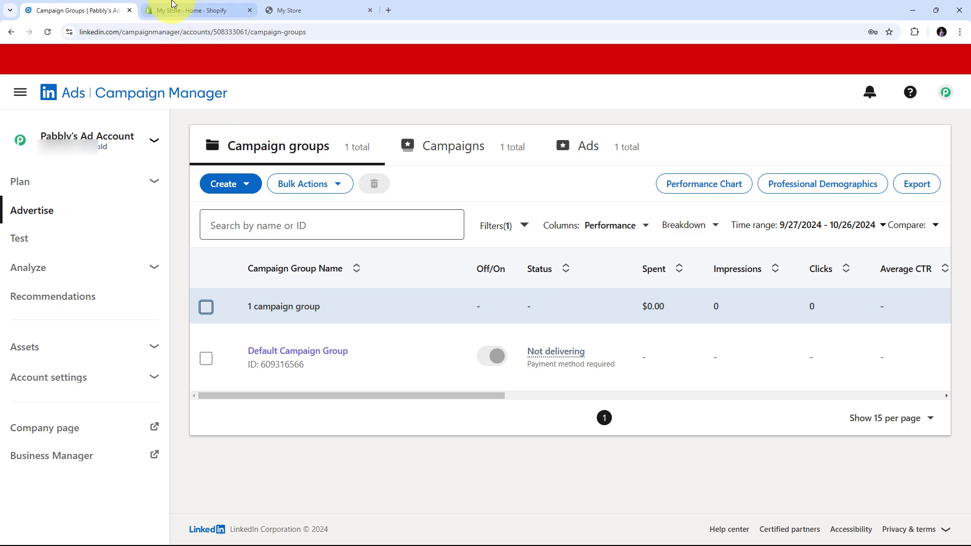
{"action": "left_click", "coordinate": [187, 9]}
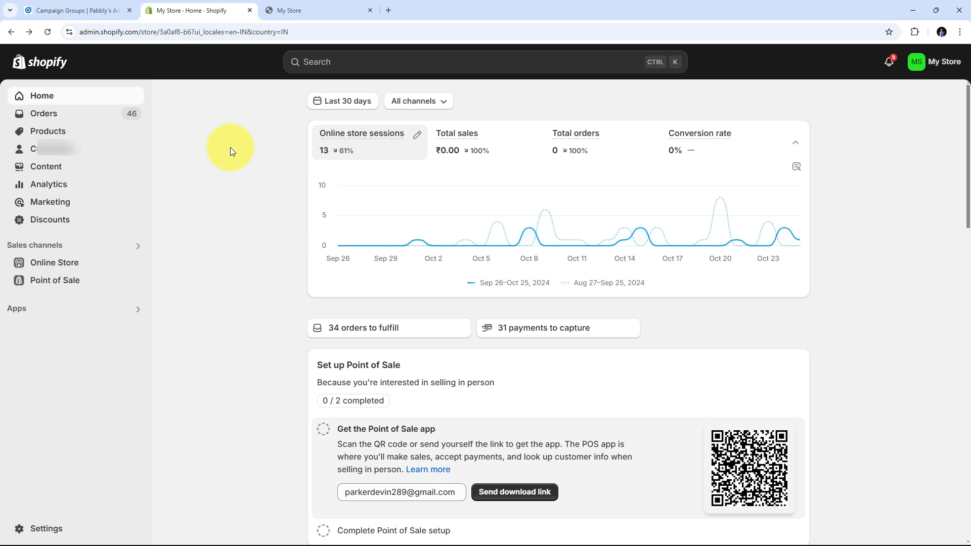
{"action": "left_click", "coordinate": [101, 13]}
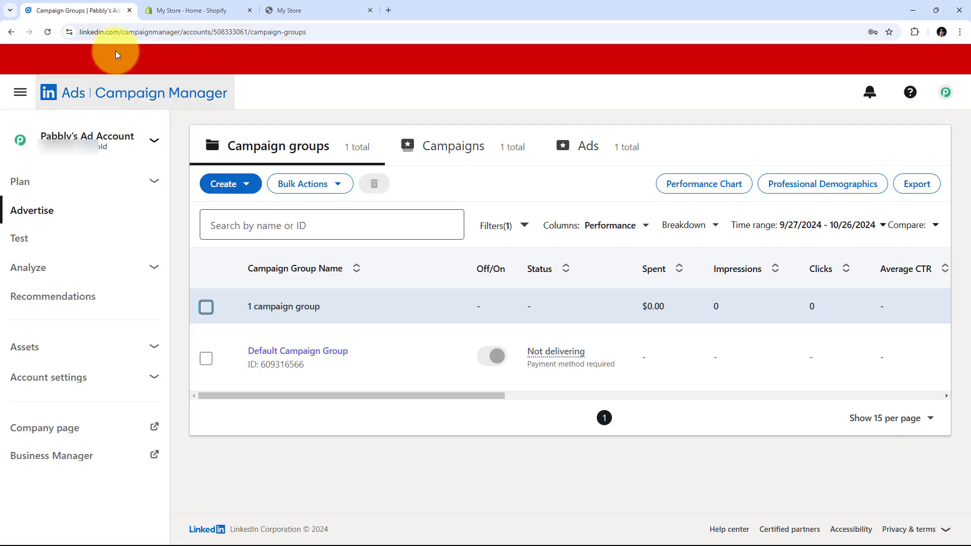
{"action": "left_click", "coordinate": [192, 10]}
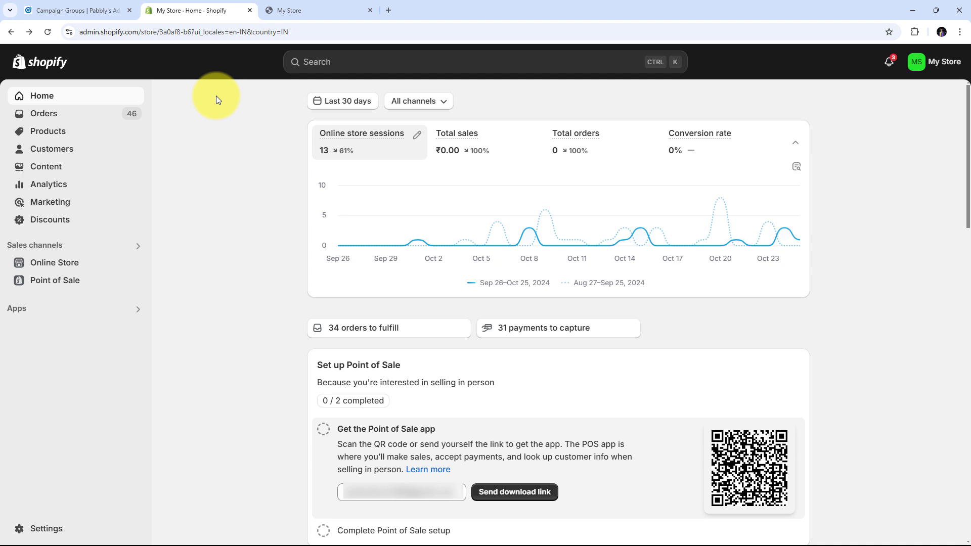
Open the Pabbly Connect website at pabbly.com/connect in a new browser tab.
{"action": "left_click", "coordinate": [388, 10]}
{"action": "type", "text": "pa"}
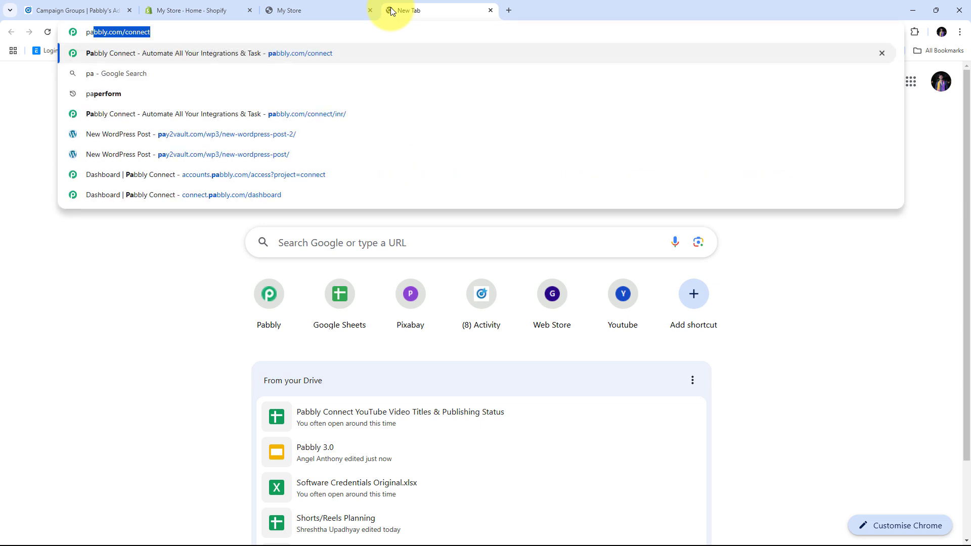
{"action": "type", "text": "bbly."}
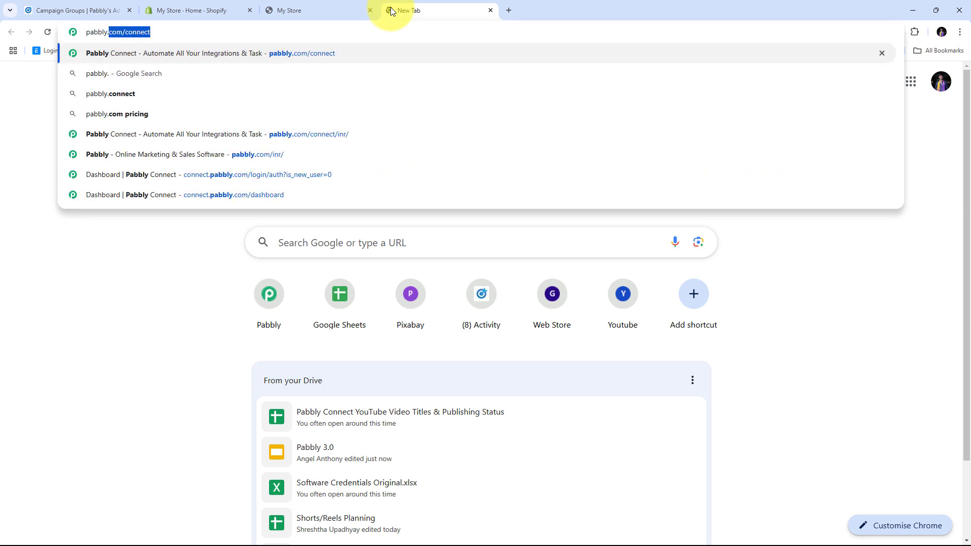
{"action": "type", "text": "com"}
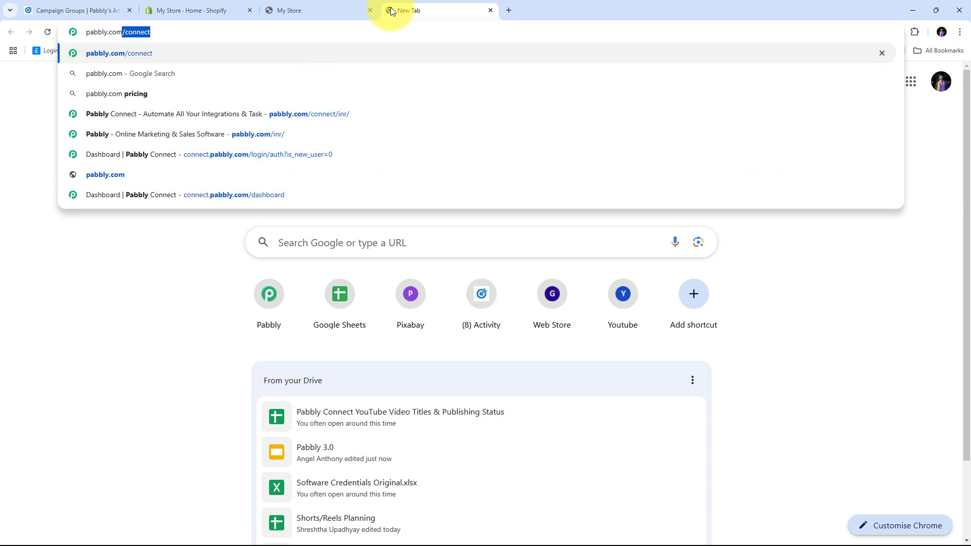
{"action": "type", "text": "/connect/"}
{"action": "key", "text": "Return"}
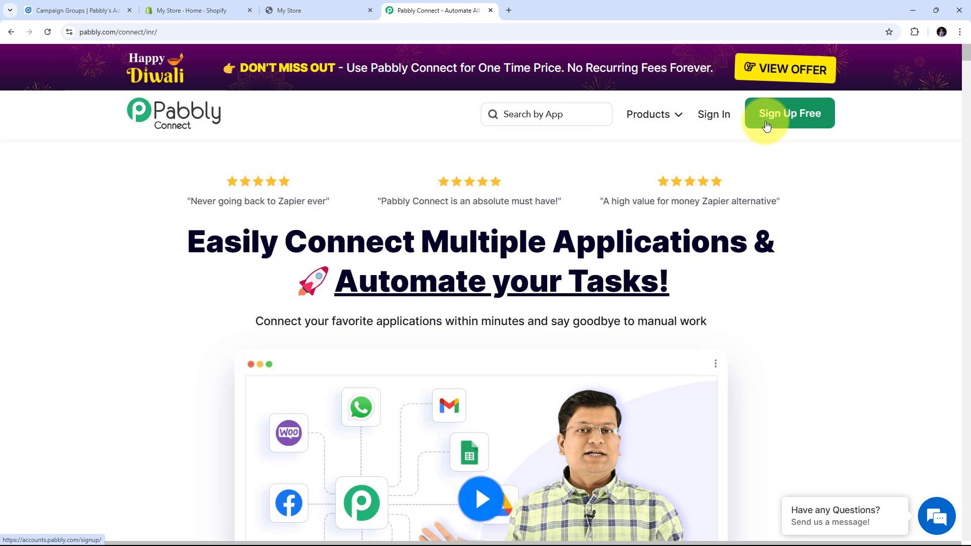
Sign in to Pabbly and access the Pabbly Connect application from the list of all apps.
{"action": "left_click", "coordinate": [714, 115]}
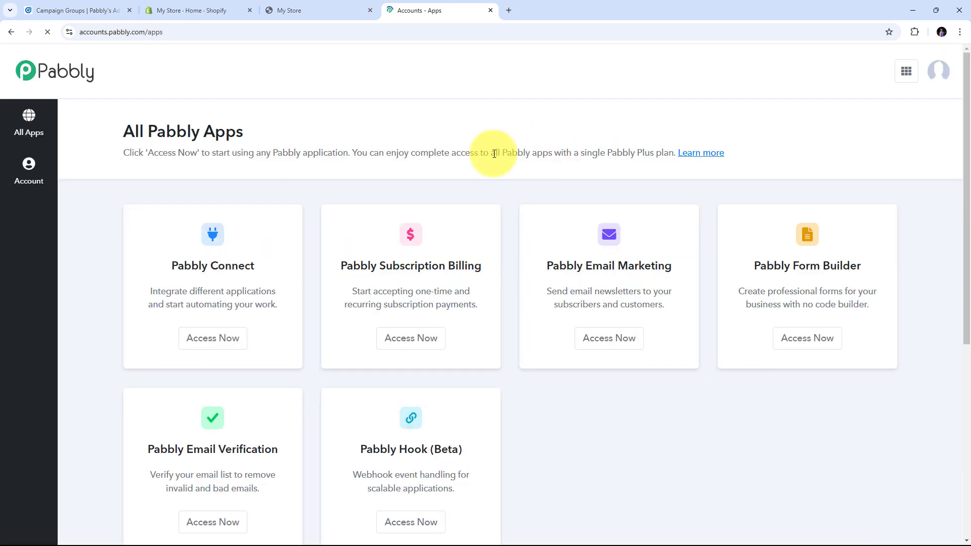
{"action": "scroll", "coordinate": [338, 144], "scroll_direction": "down", "scroll_amount": 1}
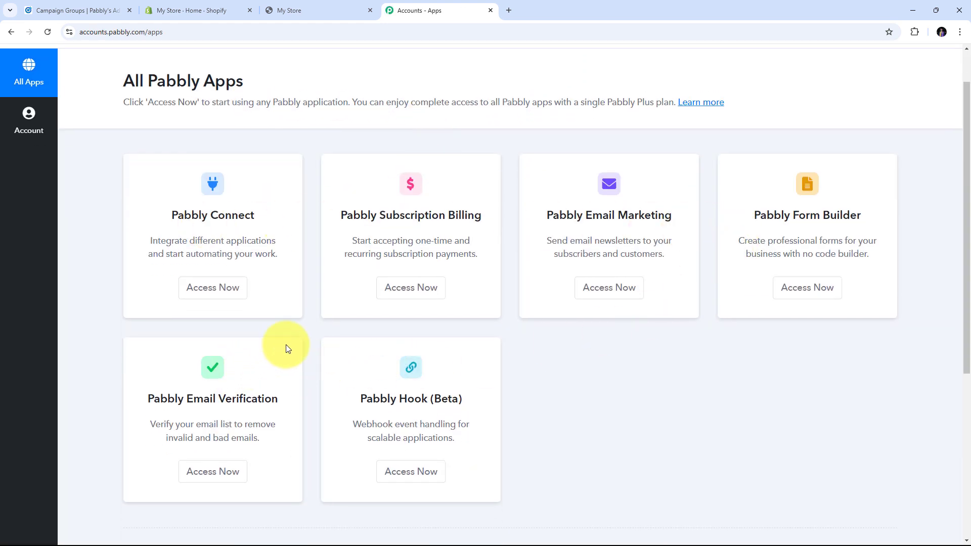
{"action": "left_click_drag", "start_coordinate": [174, 213], "coordinate": [275, 217]}
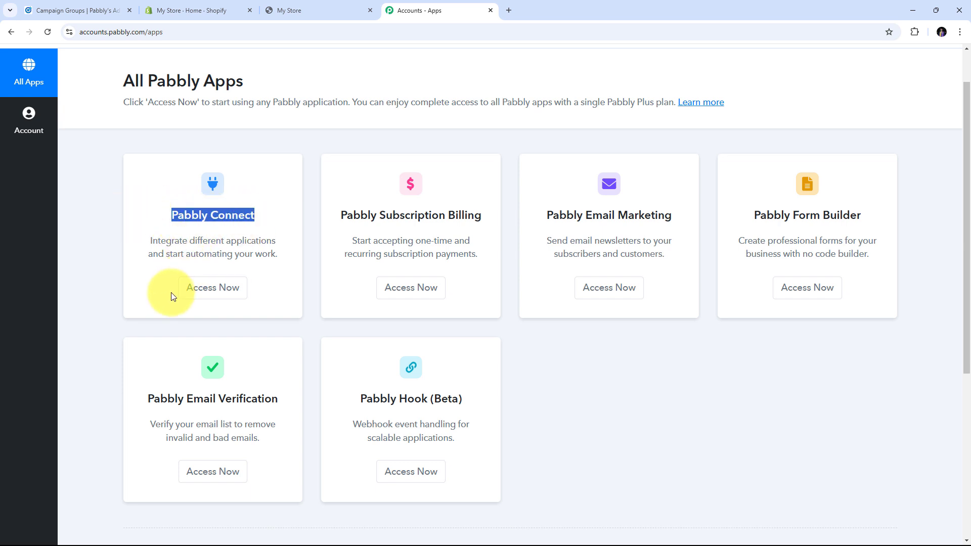
{"action": "left_click", "coordinate": [207, 293]}
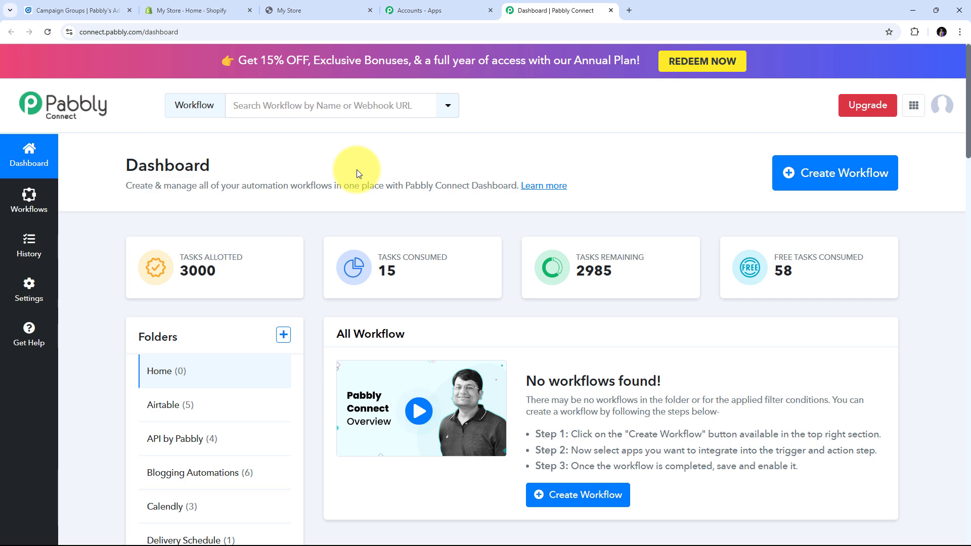
Create a workflow named "Create Shopify Customer from LinkedIn Lead Gen Forms Leads" in the Home folder.
{"action": "left_click", "coordinate": [806, 171]}
{"action": "left_click", "coordinate": [377, 264]}
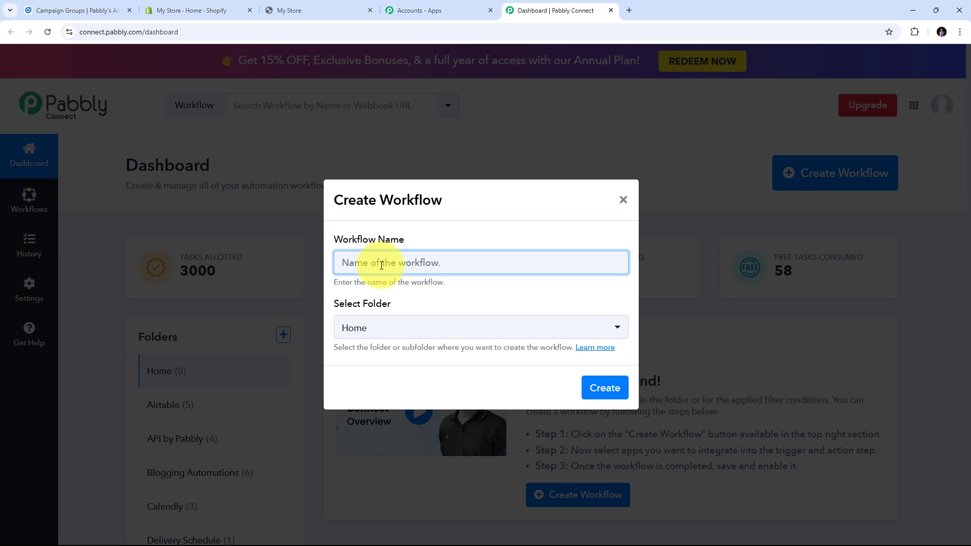
{"action": "type", "text": "Create Shopify Customer from LinkedIn Lead Gen Forms Leads"}
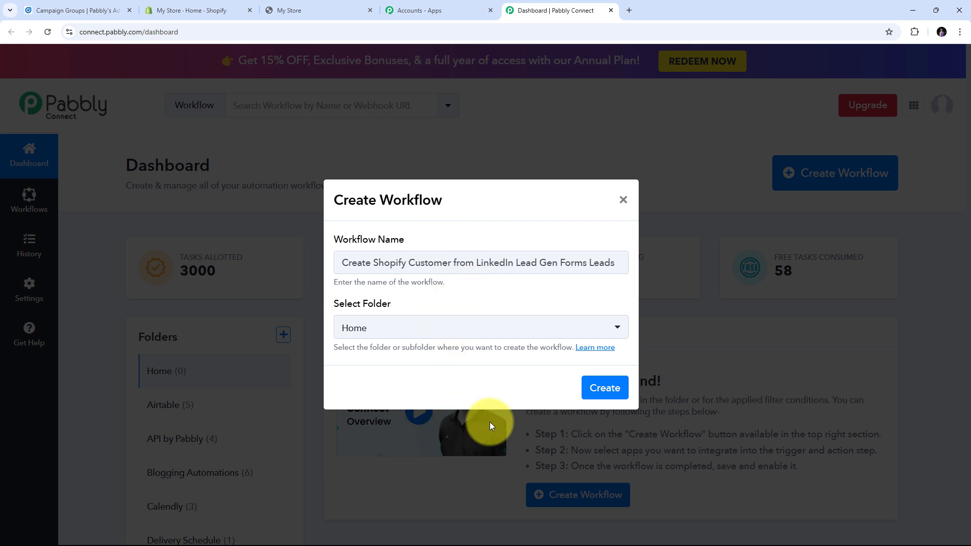
{"action": "left_click", "coordinate": [595, 399]}
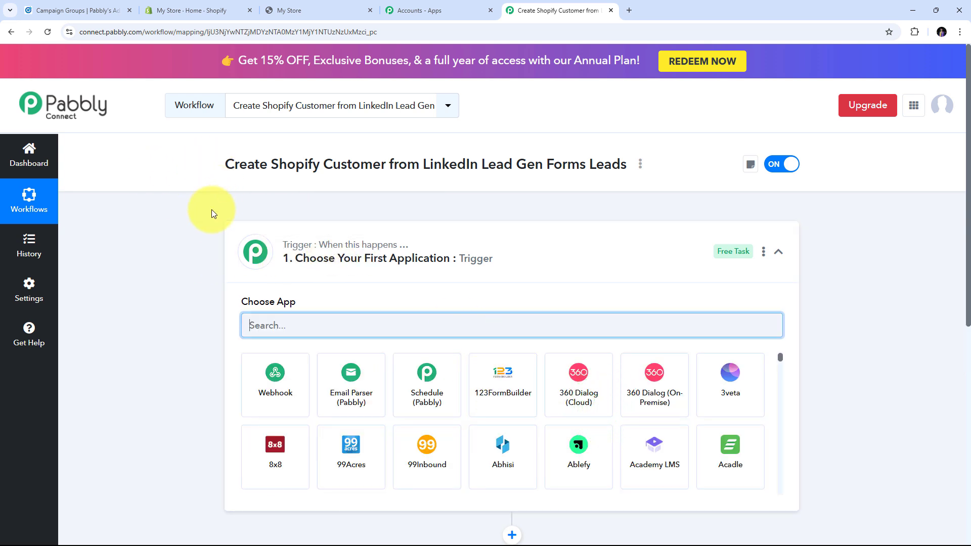
Set the workflow's trigger app to LinkedIn Lead Gen Forms with the trigger event New Lead Gen Form Response.
{"action": "scroll", "coordinate": [293, 217], "scroll_direction": "down", "scroll_amount": 3}
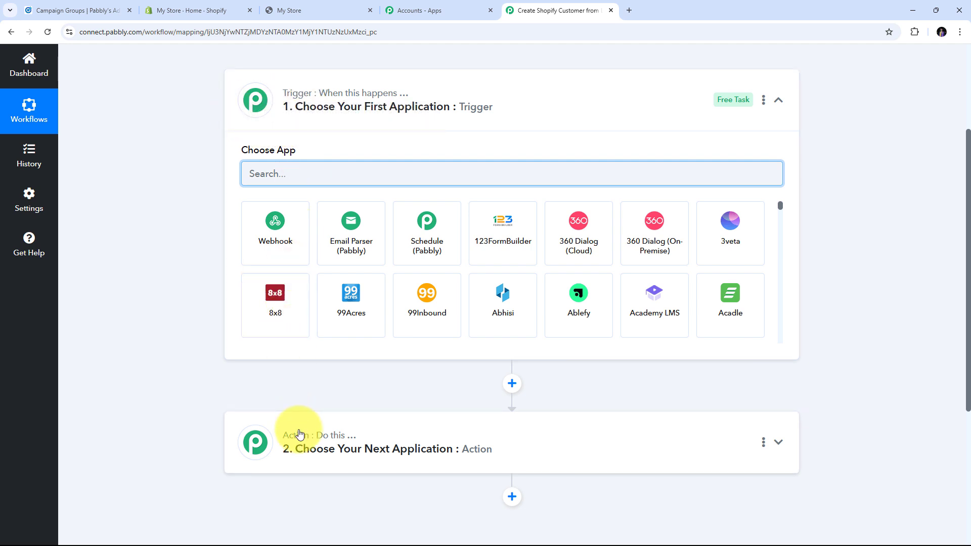
{"action": "scroll", "coordinate": [264, 213], "scroll_direction": "up", "scroll_amount": 1}
{"action": "scroll", "coordinate": [275, 219], "scroll_direction": "down", "scroll_amount": 1}
{"action": "scroll", "coordinate": [231, 195], "scroll_direction": "up", "scroll_amount": 1}
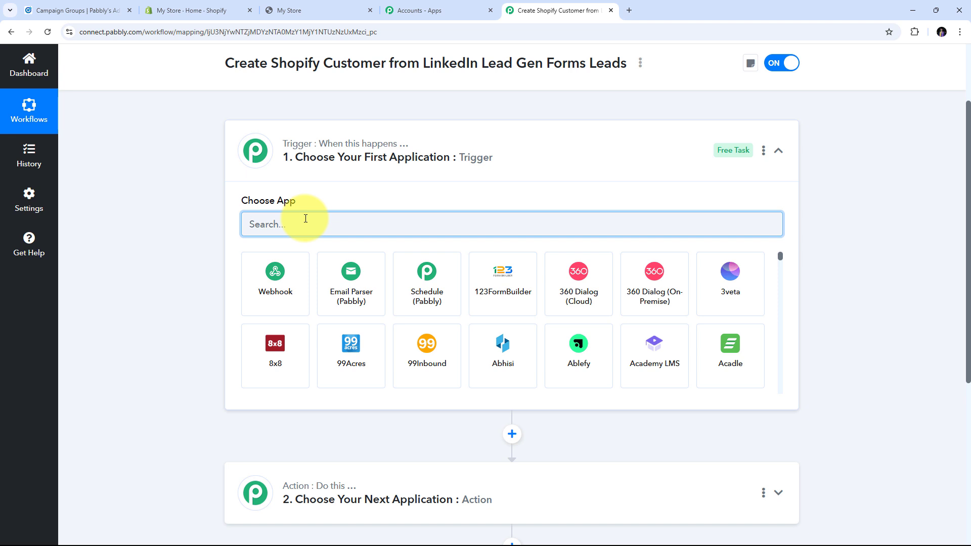
{"action": "type", "text": "lin"}
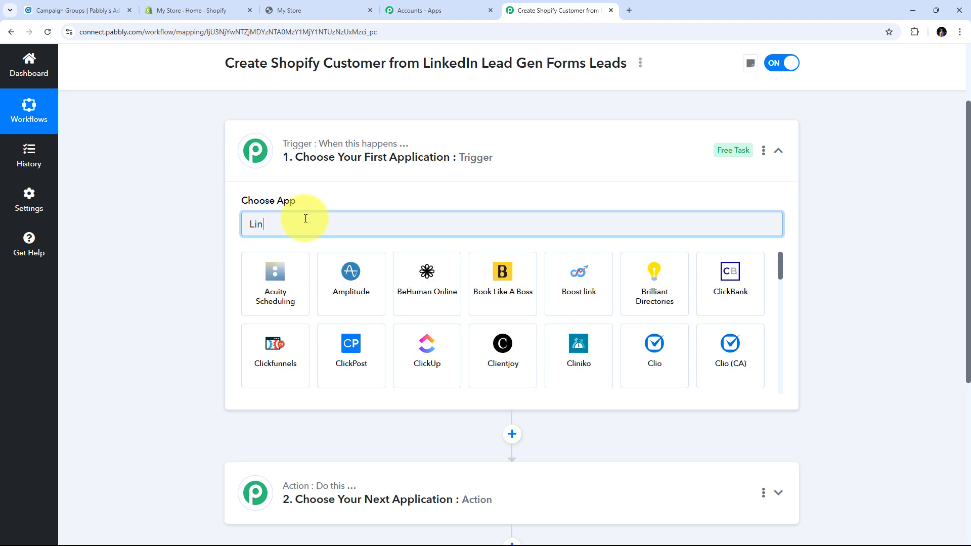
{"action": "type", "text": "kedIn Lead"}
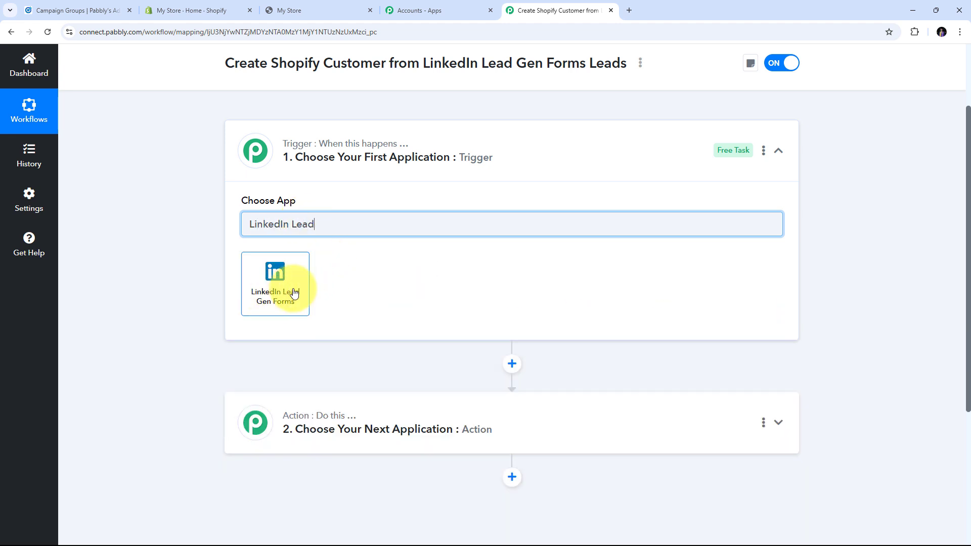
{"action": "left_click", "coordinate": [276, 280]}
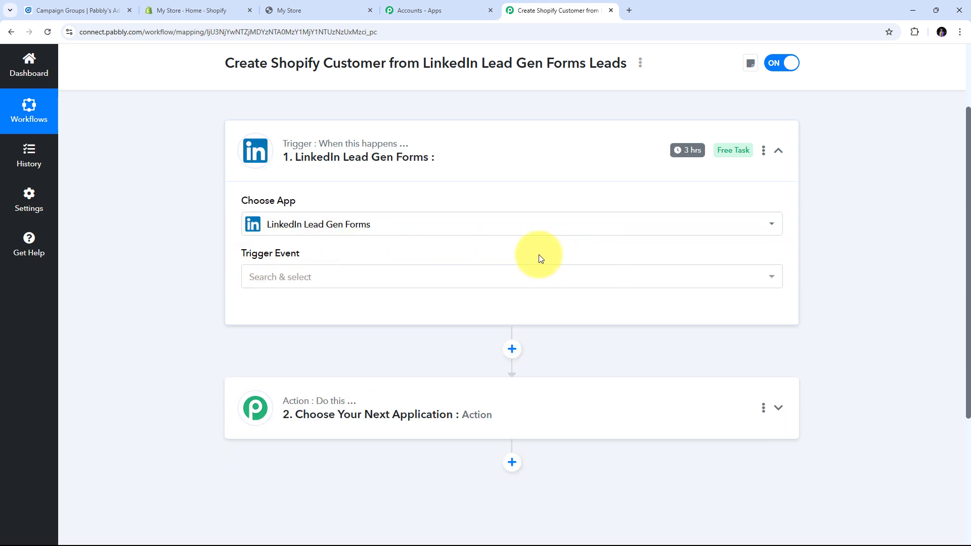
{"action": "left_click", "coordinate": [515, 273]}
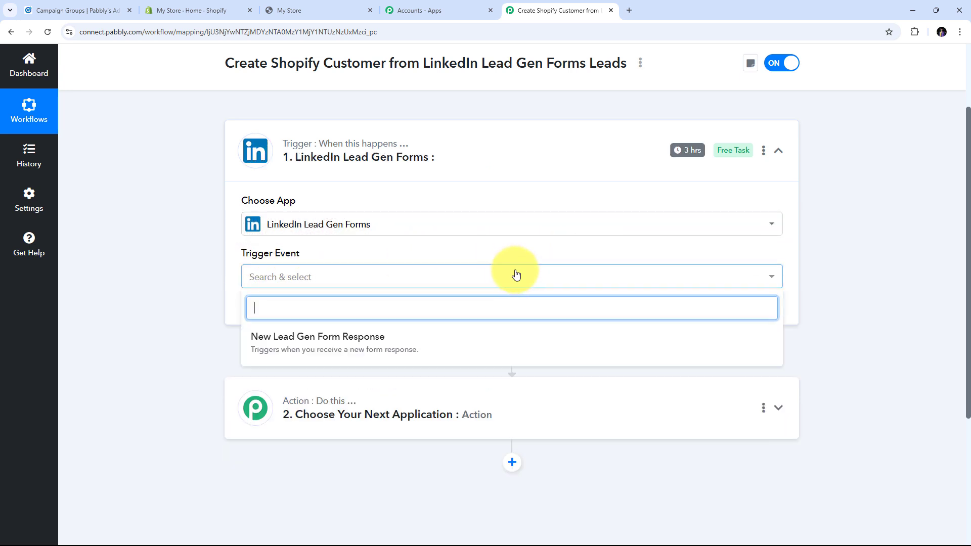
{"action": "left_click", "coordinate": [291, 349]}
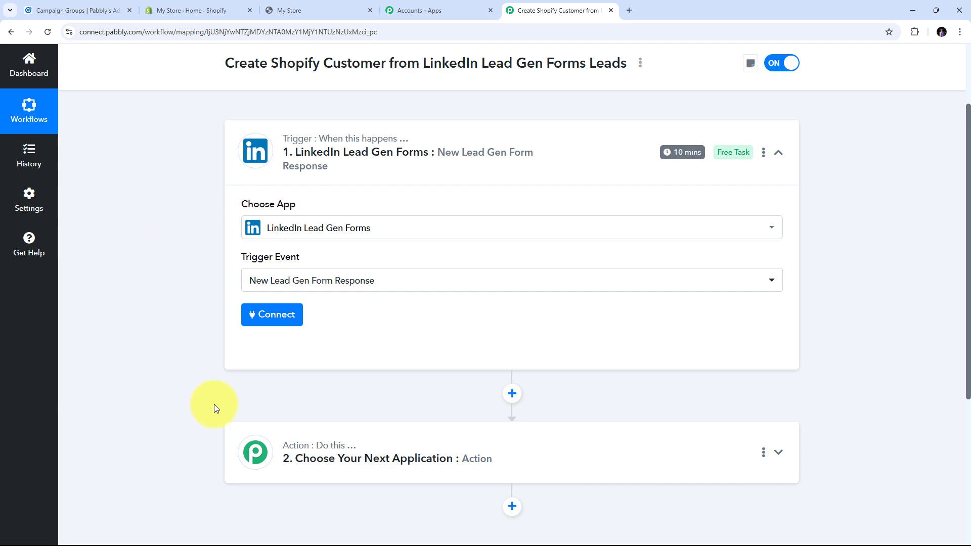
Add a new LinkedIn Lead Gen Forms connection for the trigger and authenticate the account.
{"action": "left_click", "coordinate": [268, 320]}
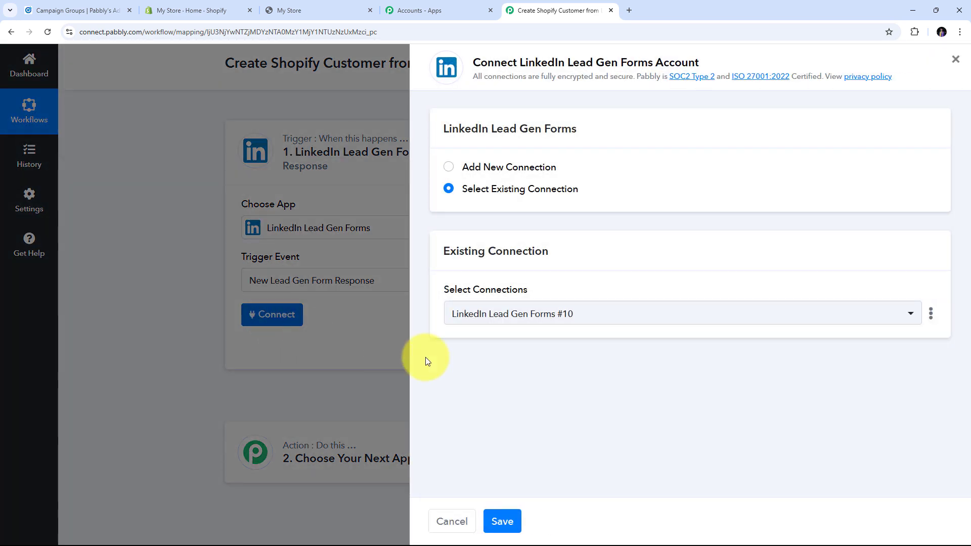
{"action": "left_click", "coordinate": [462, 166]}
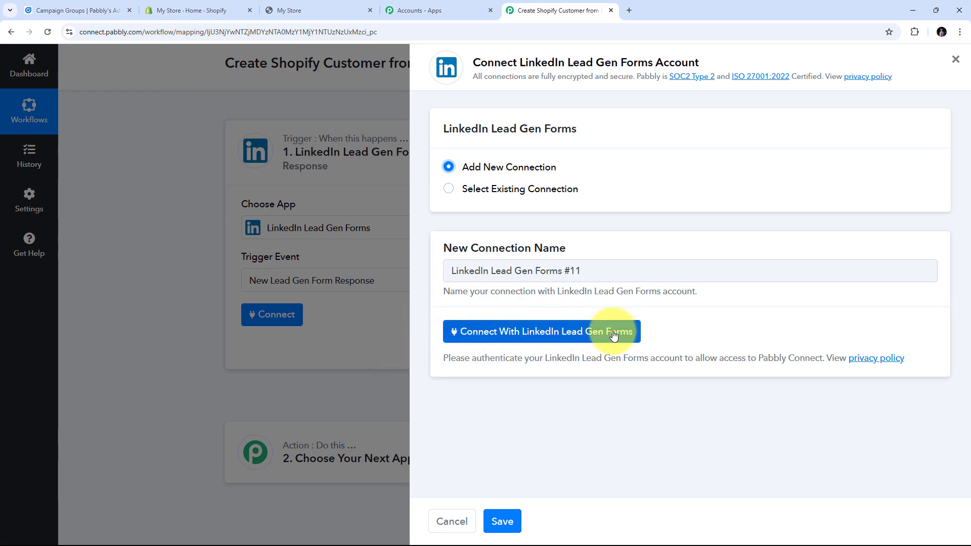
{"action": "left_click", "coordinate": [523, 337]}
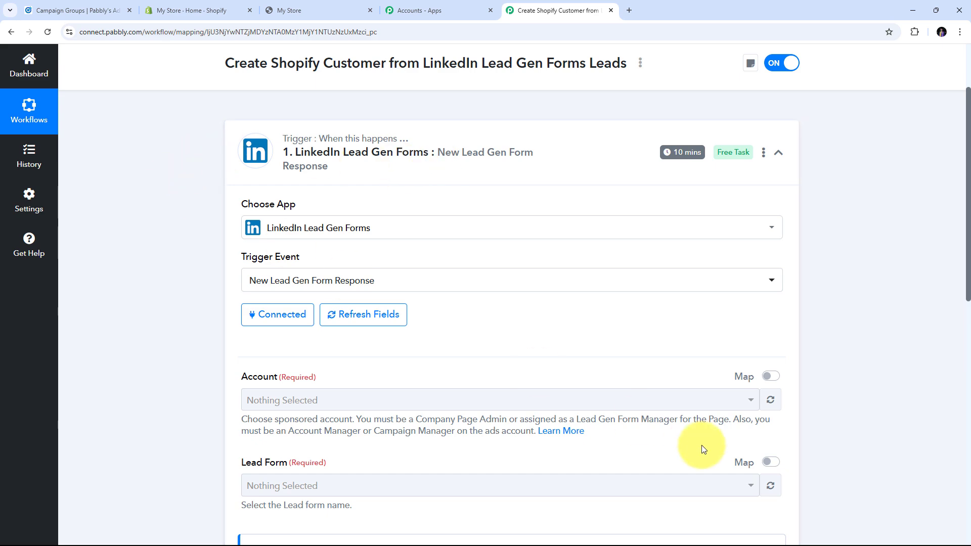
Select Pabbly's Ad Account as the trigger's account and "Lead Form" as its lead form.
{"action": "scroll", "coordinate": [541, 296], "scroll_direction": "down", "scroll_amount": 3}
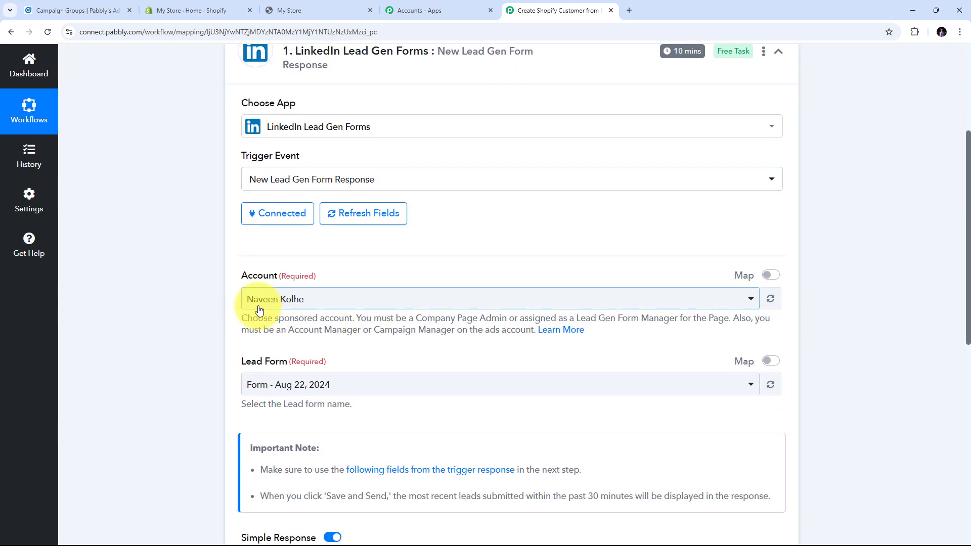
{"action": "scroll", "coordinate": [259, 310], "scroll_direction": "down", "scroll_amount": 2}
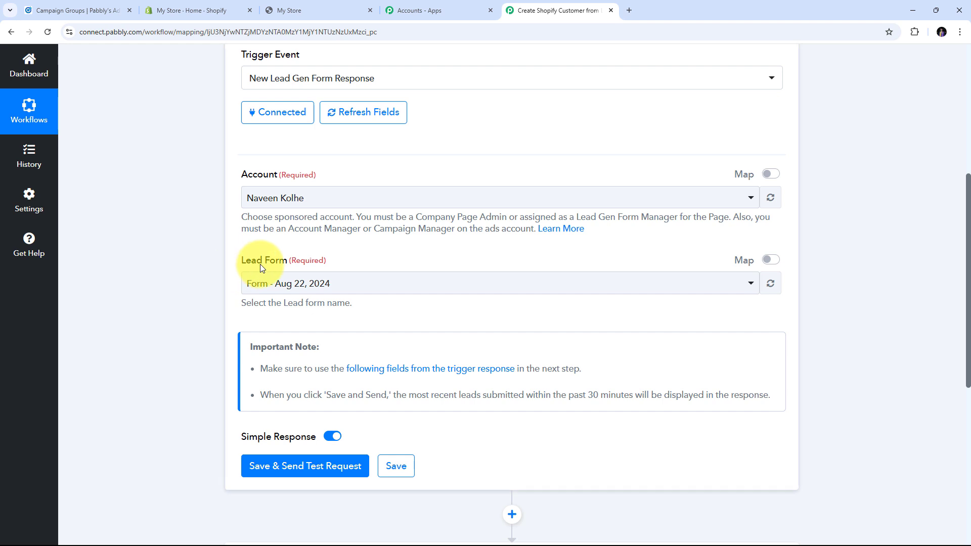
{"action": "scroll", "coordinate": [348, 273], "scroll_direction": "up", "scroll_amount": 1}
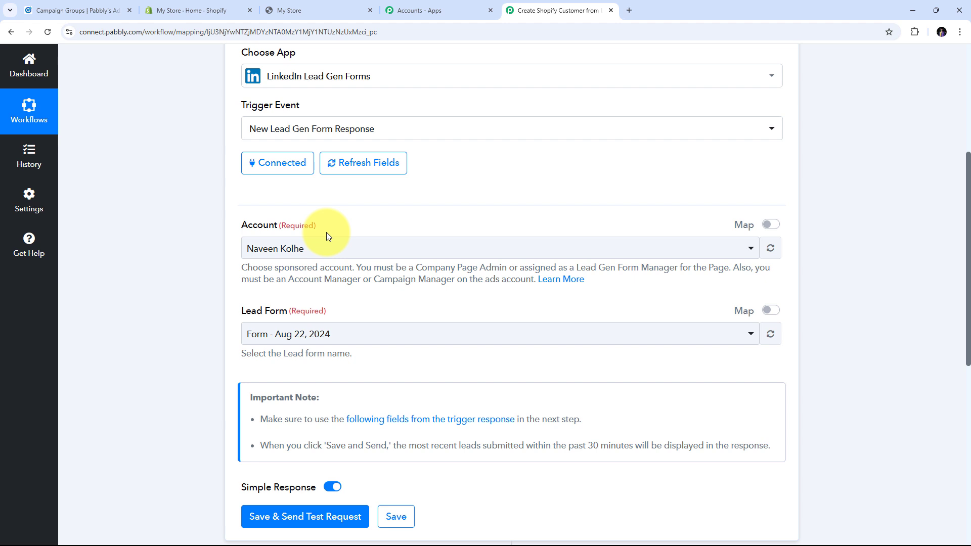
{"action": "left_click", "coordinate": [631, 250]}
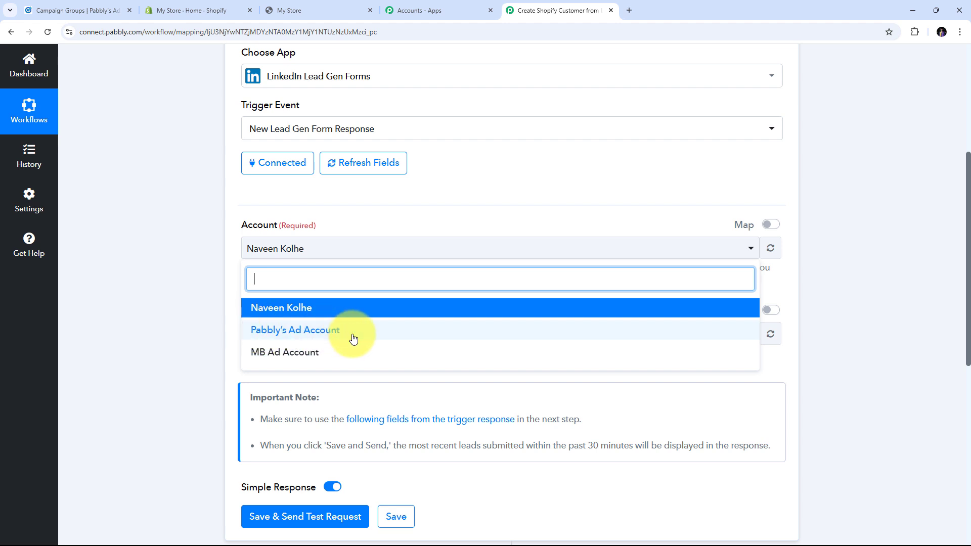
{"action": "left_click", "coordinate": [313, 337]}
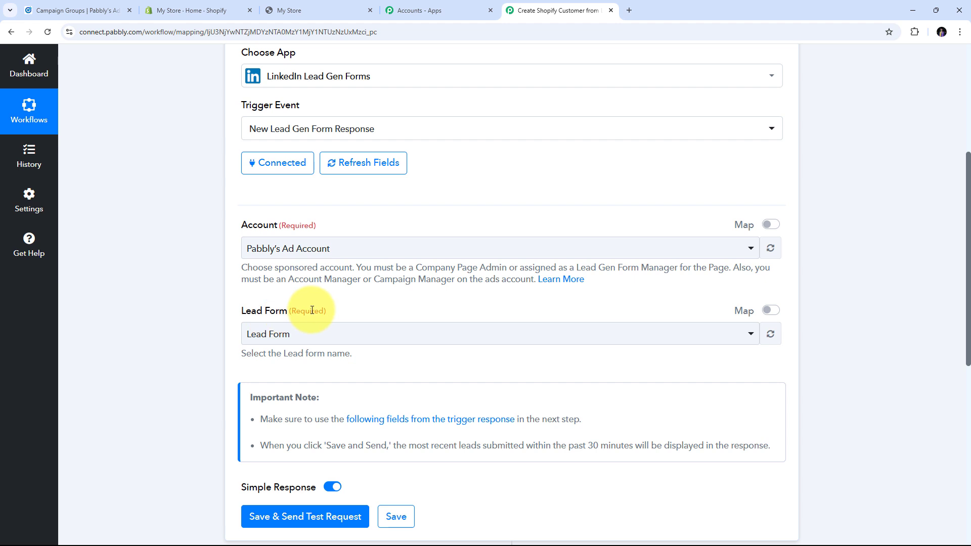
{"action": "left_click", "coordinate": [320, 331]}
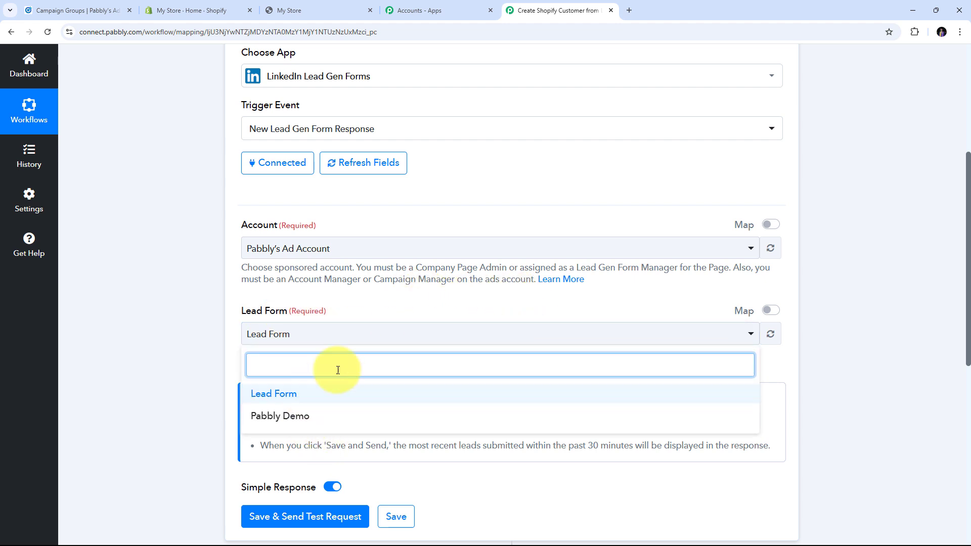
{"action": "left_click", "coordinate": [284, 399]}
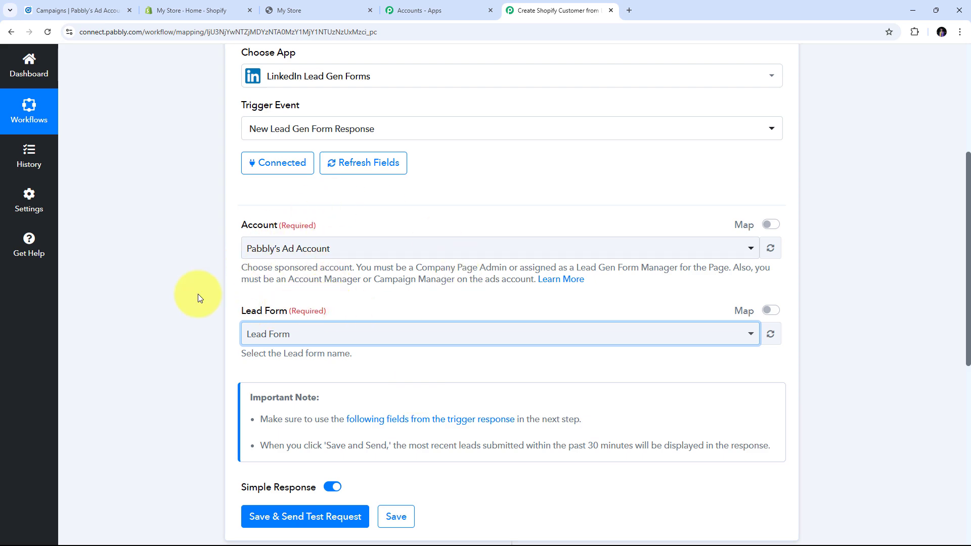
Switch to LinkedIn Campaign Manager and open the Apply Now lead form from the "Lead generation - Feb 26, 2021" campaign's ad in Default Campaign Group.
{"action": "left_click", "coordinate": [76, 10]}
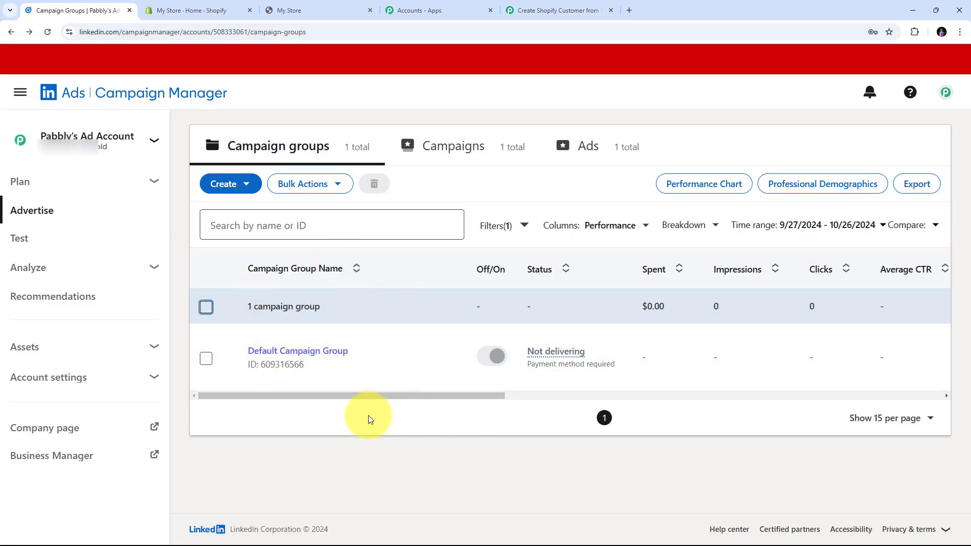
{"action": "left_click", "coordinate": [277, 352]}
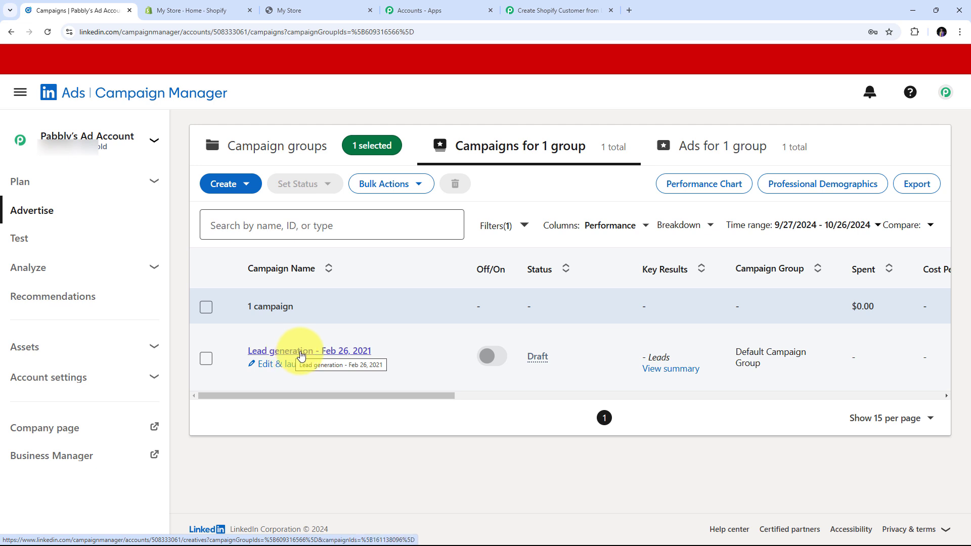
{"action": "left_click", "coordinate": [301, 355]}
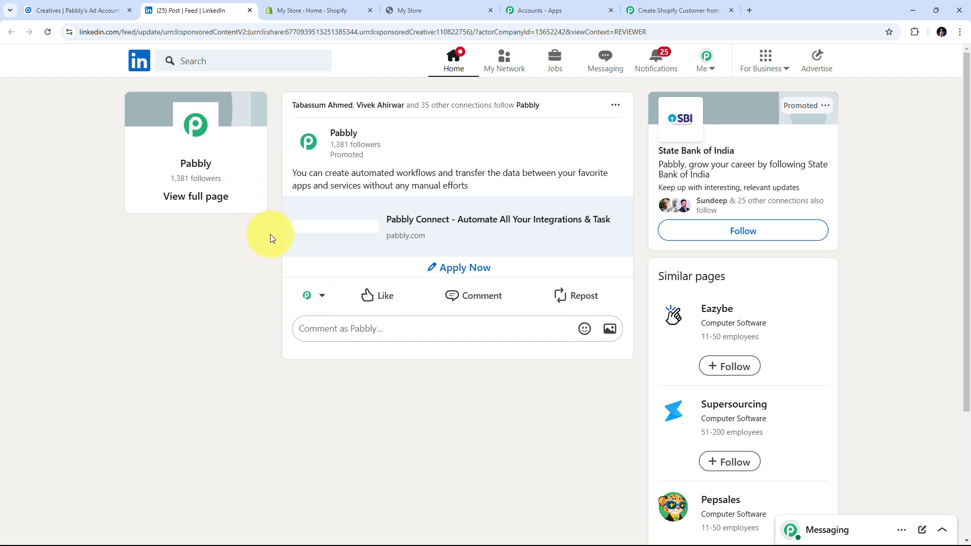
{"action": "left_click", "coordinate": [452, 272]}
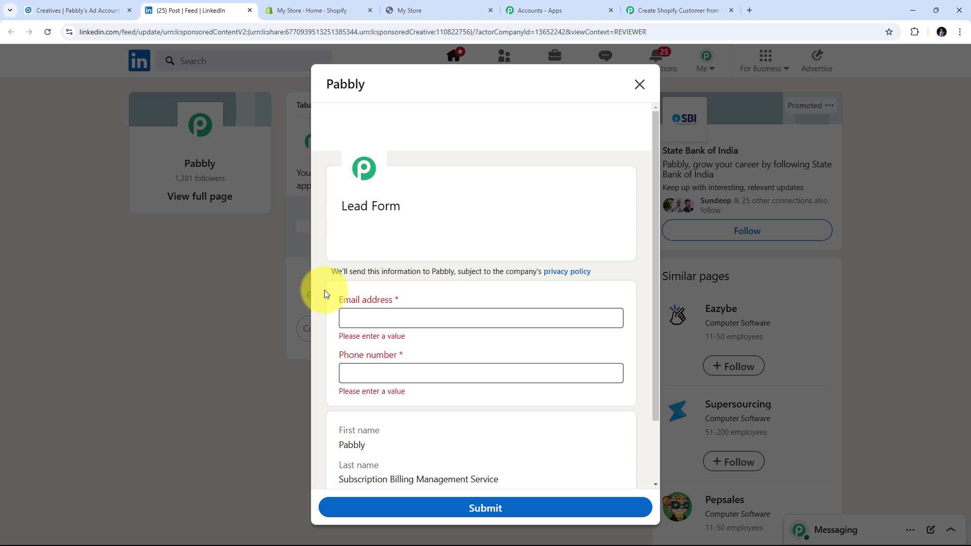
{"action": "scroll", "coordinate": [319, 313], "scroll_direction": "down", "scroll_amount": 2}
{"action": "scroll", "coordinate": [316, 331], "scroll_direction": "up", "scroll_amount": 2}
{"action": "scroll", "coordinate": [323, 330], "scroll_direction": "down", "scroll_amount": 2}
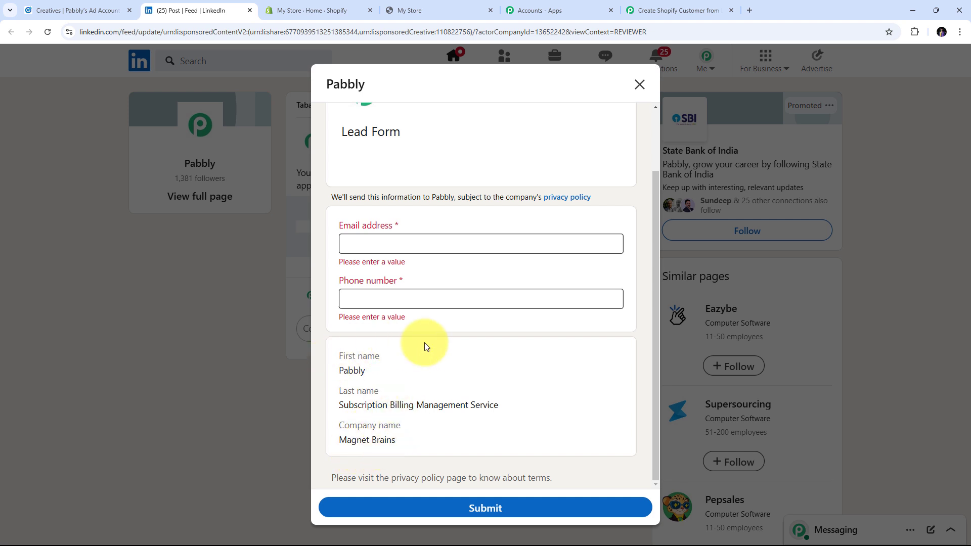
{"action": "scroll", "coordinate": [329, 377], "scroll_direction": "up", "scroll_amount": 1}
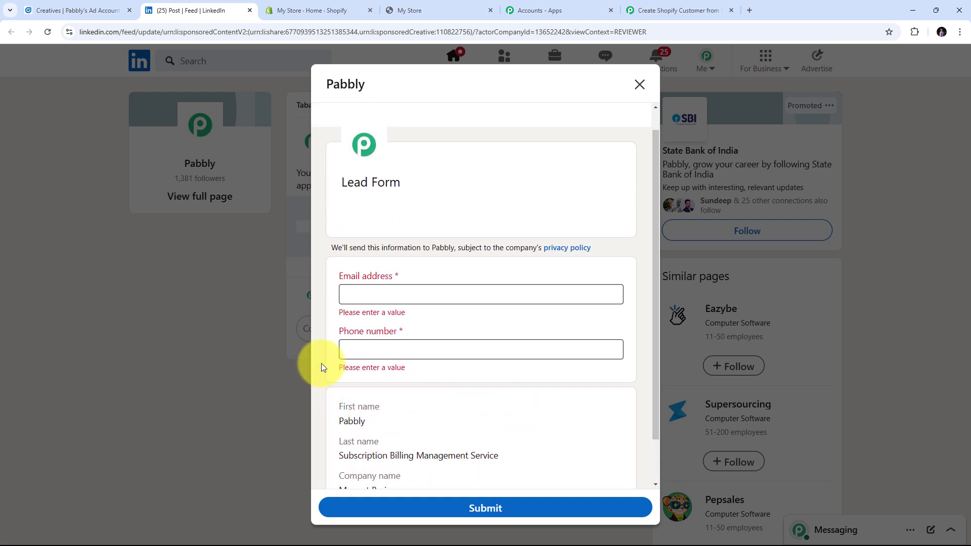
Fill in the lead form with a test email address and phone number, and submit it.
{"action": "left_click", "coordinate": [344, 295]}
{"action": "left_click", "coordinate": [369, 347]}
{"action": "left_click", "coordinate": [353, 298]}
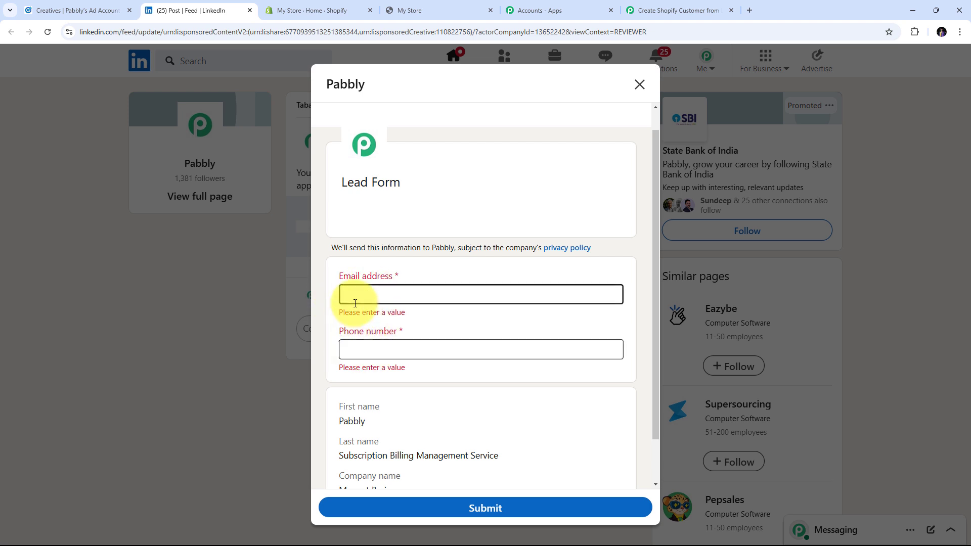
{"action": "scroll", "coordinate": [358, 311], "scroll_direction": "up", "scroll_amount": 1}
{"action": "left_click", "coordinate": [362, 311]}
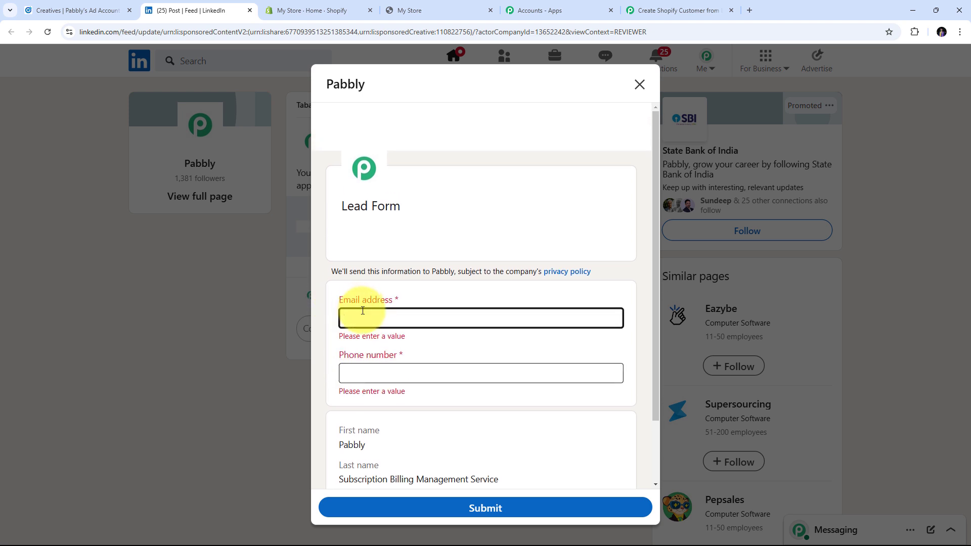
{"action": "key", "text": "ctrl+v"}
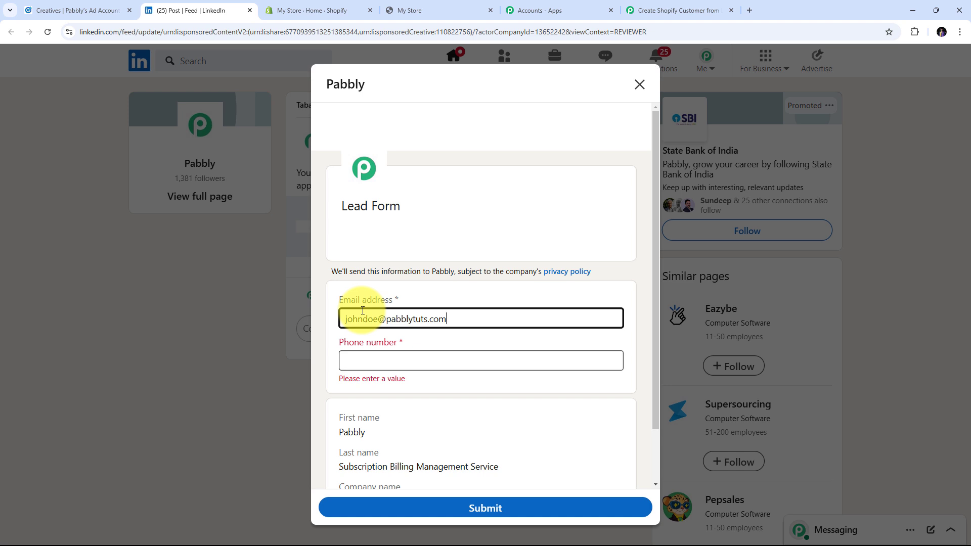
{"action": "left_click", "coordinate": [367, 364]}
{"action": "type", "text": "+"}
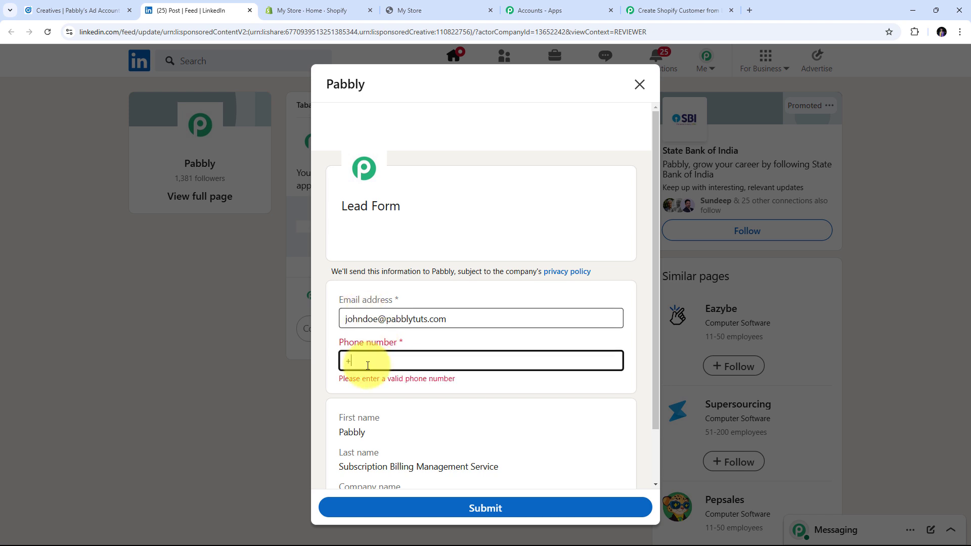
{"action": "type", "text": "9196969"}
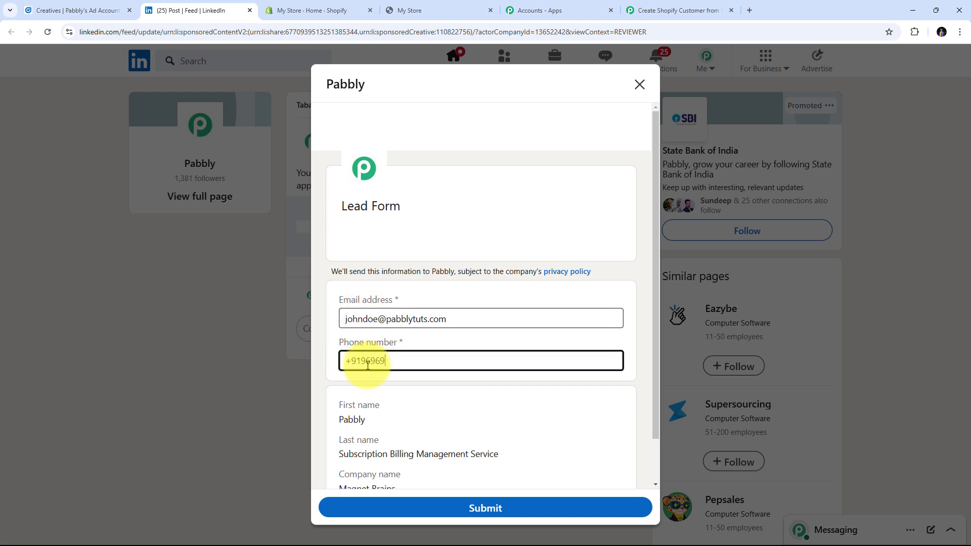
{"action": "type", "text": "69696"}
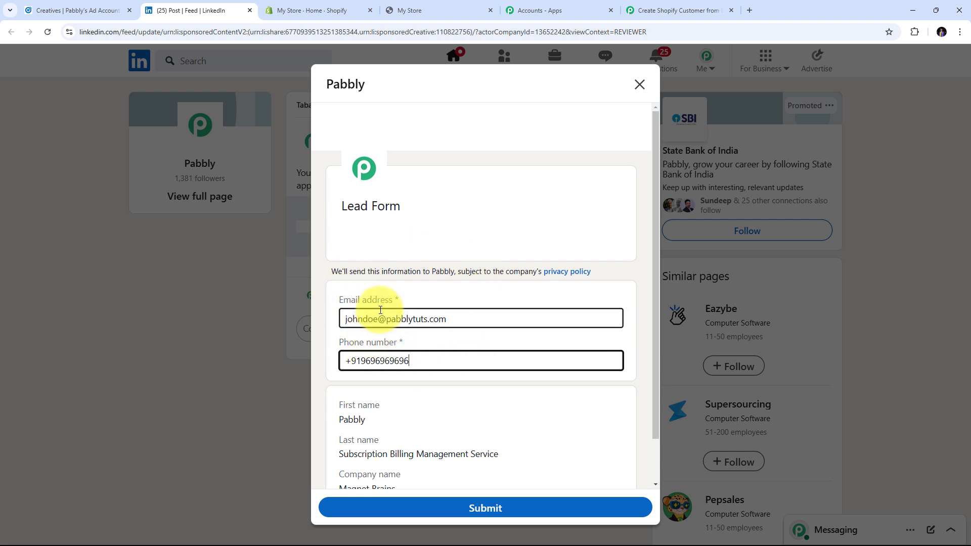
{"action": "scroll", "coordinate": [461, 308], "scroll_direction": "down", "scroll_amount": 1}
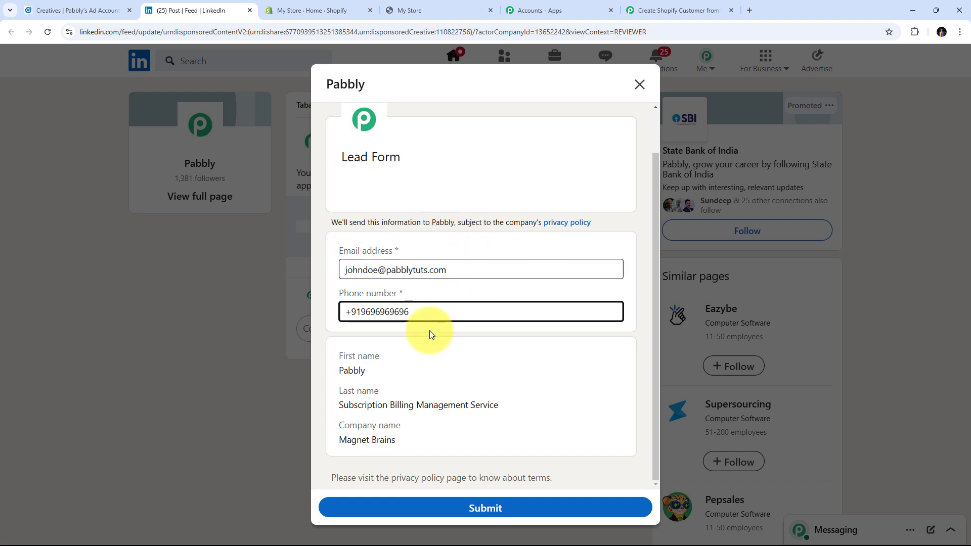
{"action": "left_click", "coordinate": [481, 508]}
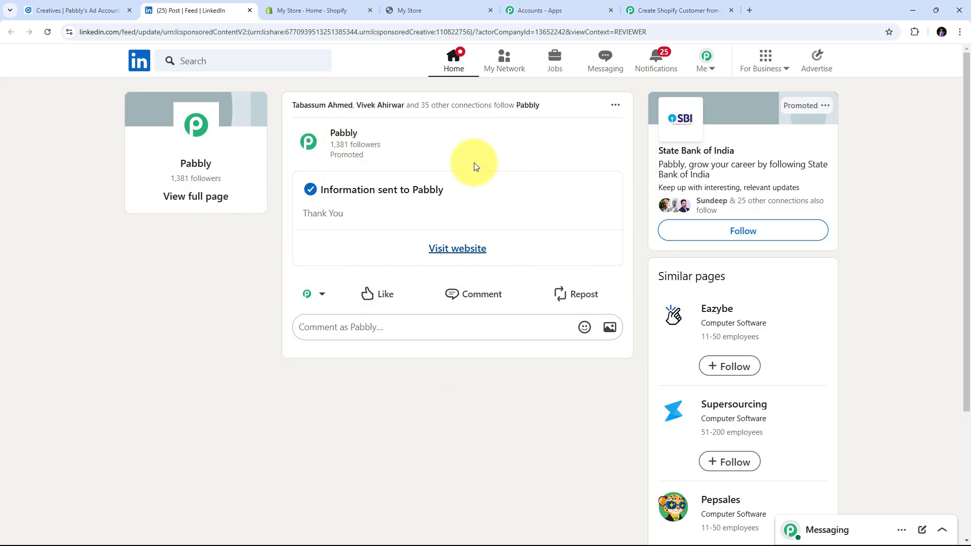
Return to the Pabbly Connect workflow, save the trigger with Simple Response enabled and send a test request.
{"action": "left_click", "coordinate": [659, 7]}
{"action": "scroll", "coordinate": [517, 176], "scroll_direction": "down", "scroll_amount": 7}
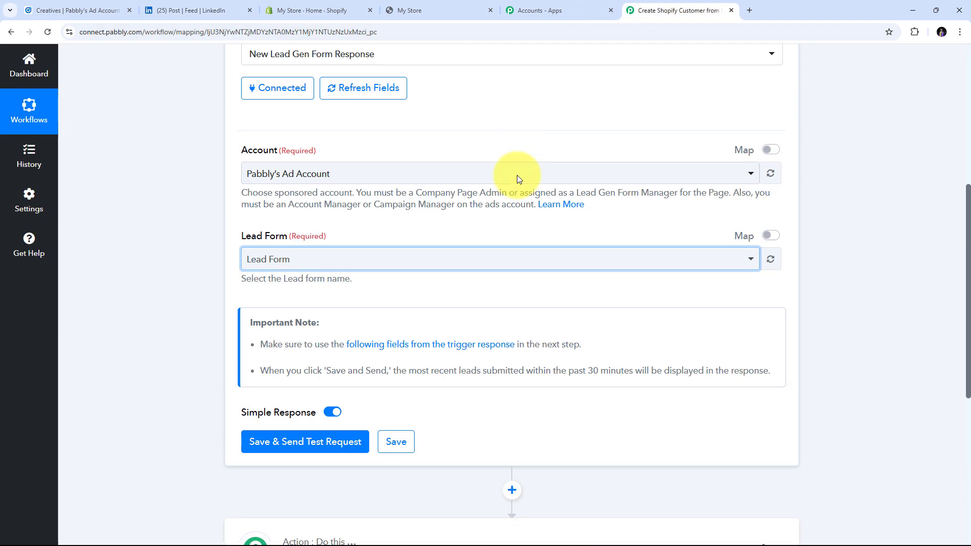
{"action": "scroll", "coordinate": [517, 178], "scroll_direction": "down", "scroll_amount": 1}
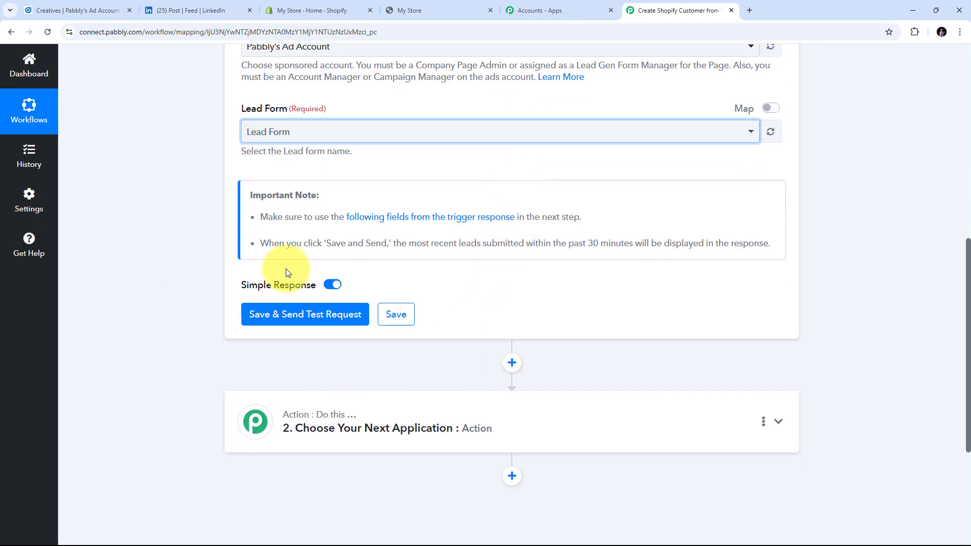
{"action": "left_click", "coordinate": [311, 316]}
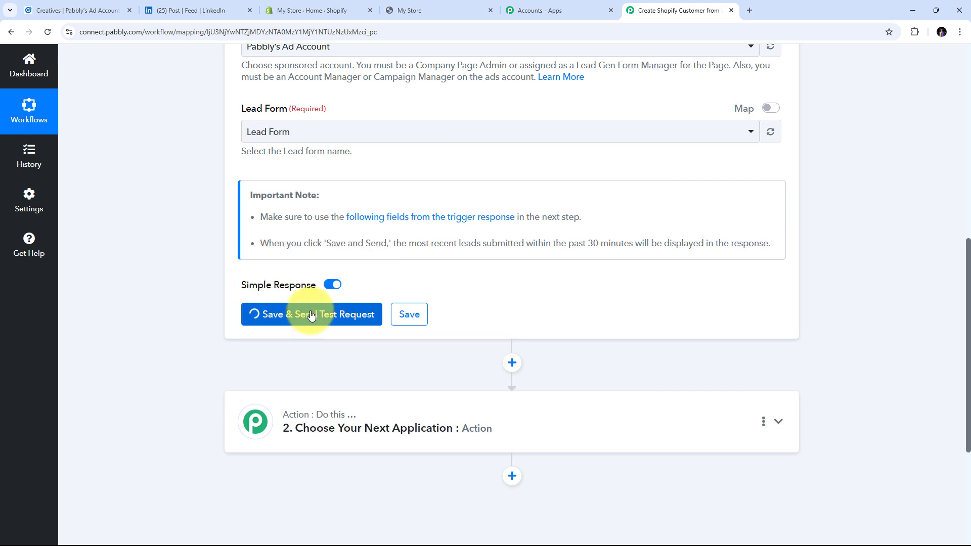
Examine the trigger's received response for the submitted email address, phone number, first name, last name and company name.
{"action": "scroll", "coordinate": [836, 262], "scroll_direction": "down", "scroll_amount": 6}
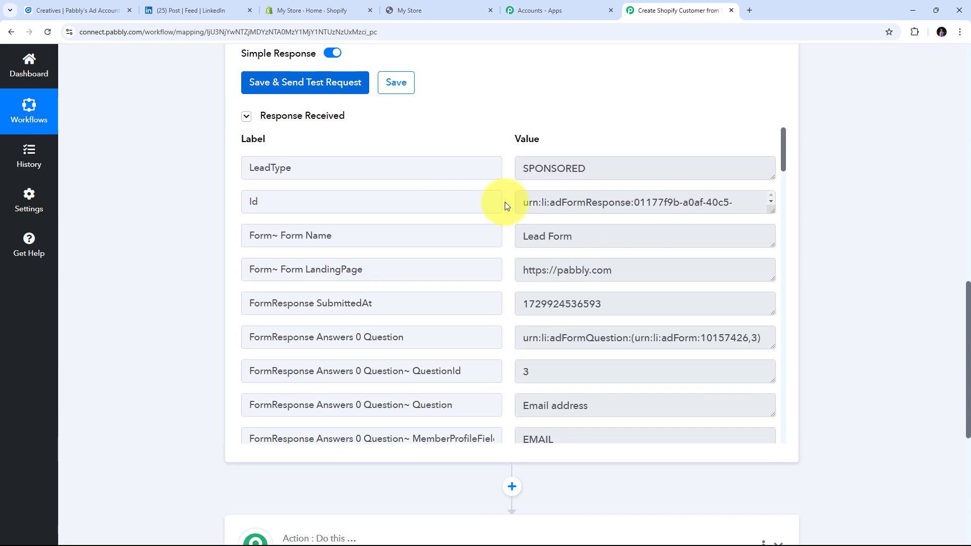
{"action": "scroll", "coordinate": [505, 203], "scroll_direction": "down", "scroll_amount": 1}
{"action": "scroll", "coordinate": [504, 205], "scroll_direction": "up", "scroll_amount": 1}
{"action": "scroll", "coordinate": [518, 202], "scroll_direction": "down", "scroll_amount": 1}
{"action": "scroll", "coordinate": [503, 225], "scroll_direction": "down", "scroll_amount": 5}
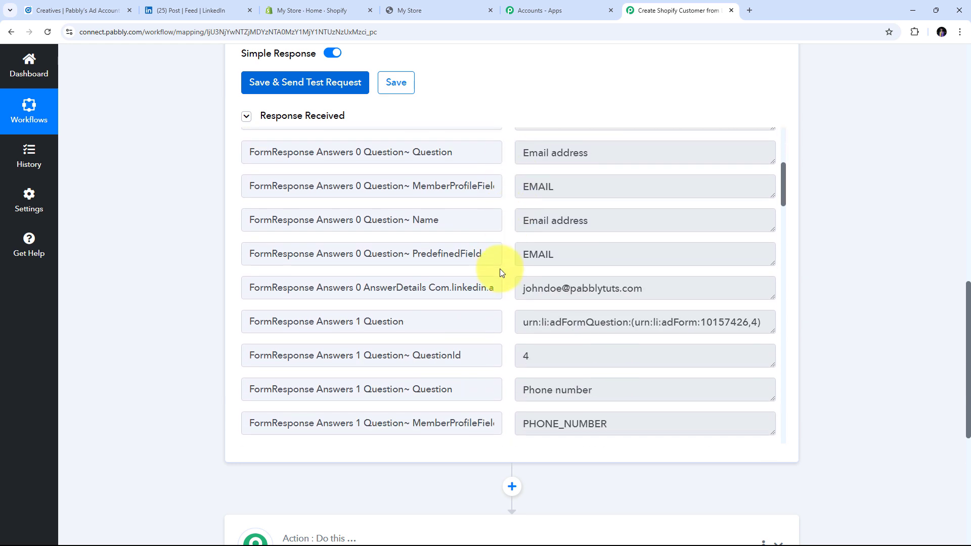
{"action": "left_click_drag", "start_coordinate": [652, 287], "coordinate": [480, 299]}
{"action": "scroll", "coordinate": [622, 254], "scroll_direction": "down", "scroll_amount": 3}
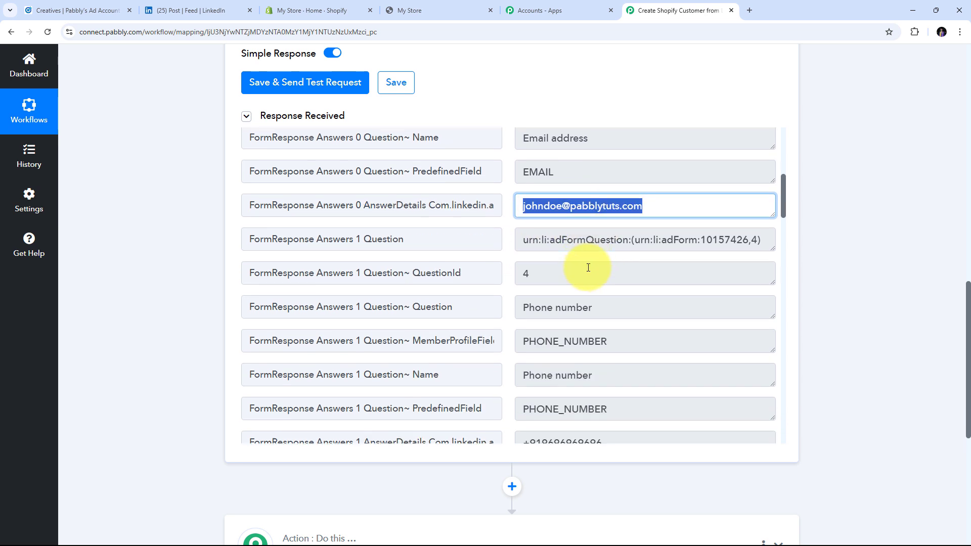
{"action": "left_click_drag", "start_coordinate": [617, 372], "coordinate": [485, 377]}
{"action": "scroll", "coordinate": [617, 275], "scroll_direction": "down", "scroll_amount": 3}
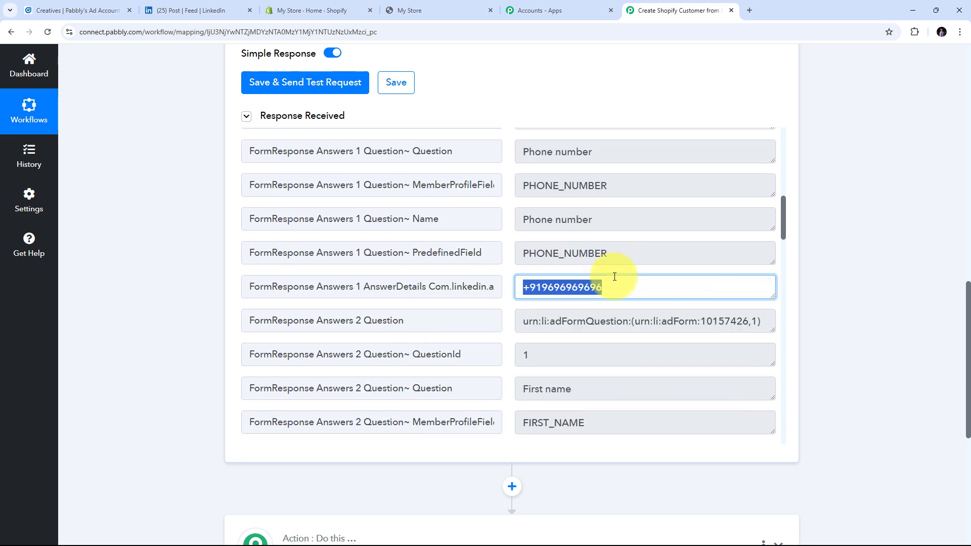
{"action": "scroll", "coordinate": [614, 277], "scroll_direction": "down", "scroll_amount": 7}
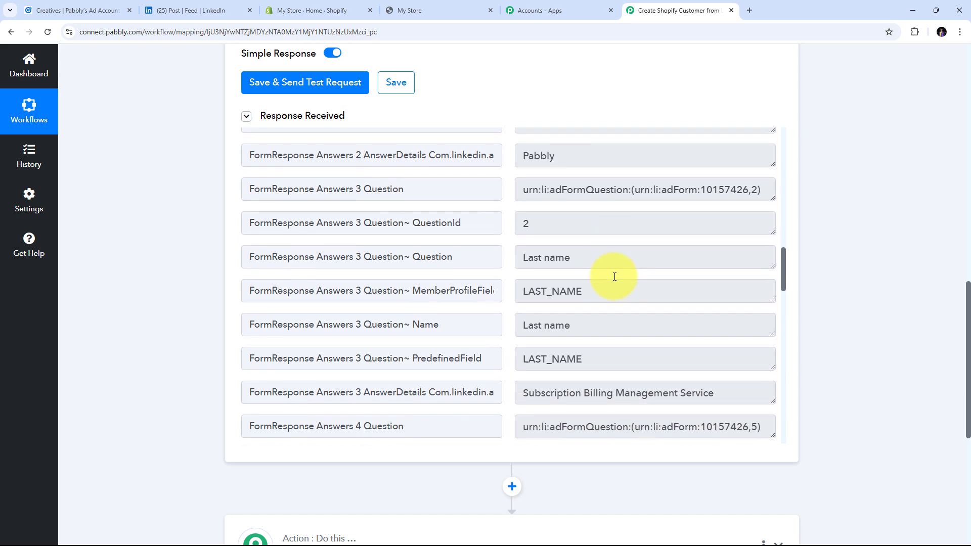
{"action": "scroll", "coordinate": [614, 275], "scroll_direction": "up", "scroll_amount": 2}
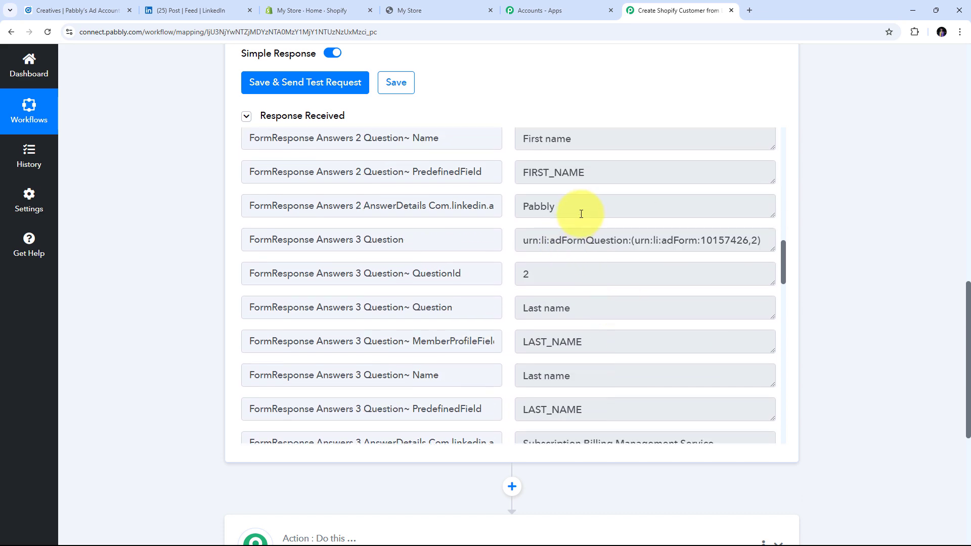
{"action": "left_click_drag", "start_coordinate": [581, 211], "coordinate": [546, 249]}
{"action": "scroll", "coordinate": [614, 289], "scroll_direction": "down", "scroll_amount": 3}
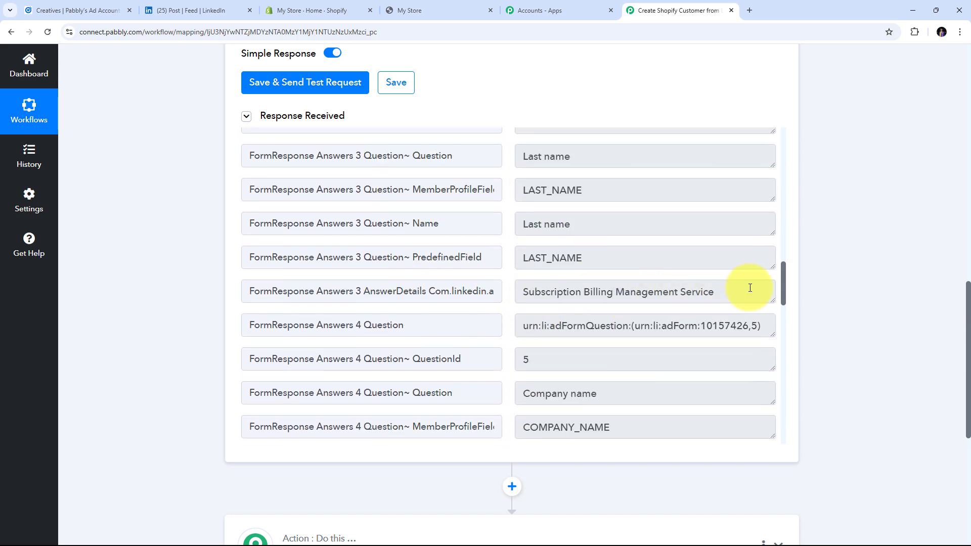
{"action": "left_click_drag", "start_coordinate": [748, 288], "coordinate": [399, 314]}
{"action": "scroll", "coordinate": [616, 310], "scroll_direction": "down", "scroll_amount": 5}
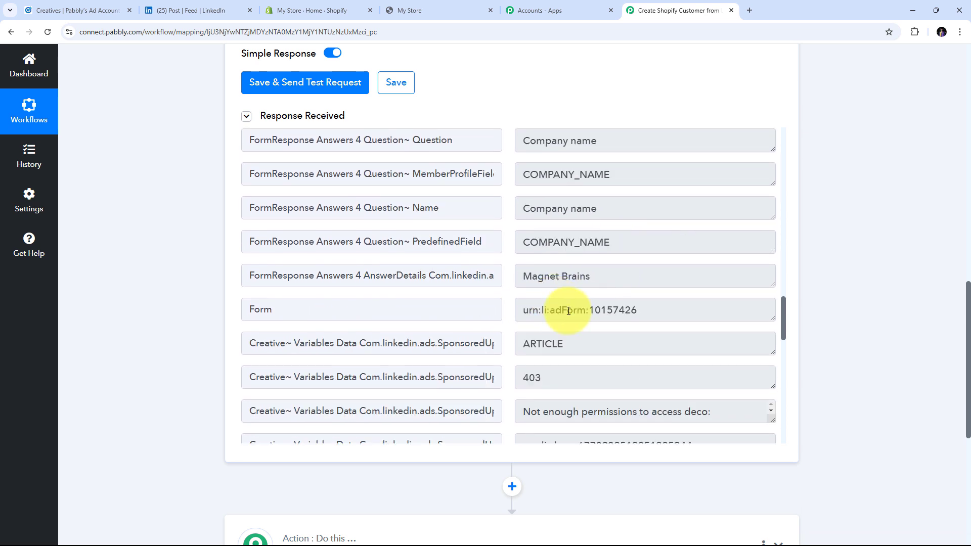
{"action": "left_click_drag", "start_coordinate": [629, 275], "coordinate": [363, 279]}
{"action": "left_click", "coordinate": [507, 279]}
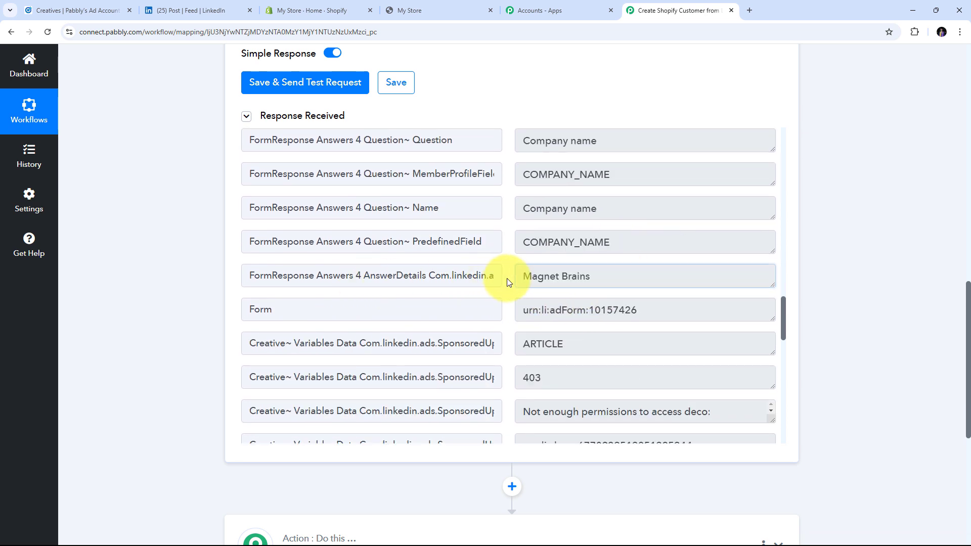
Review the LinkedIn Lead Gen Forms trigger's overall setup and captured response, down to the workflow's empty action step.
{"action": "scroll", "coordinate": [507, 280], "scroll_direction": "up", "scroll_amount": 20}
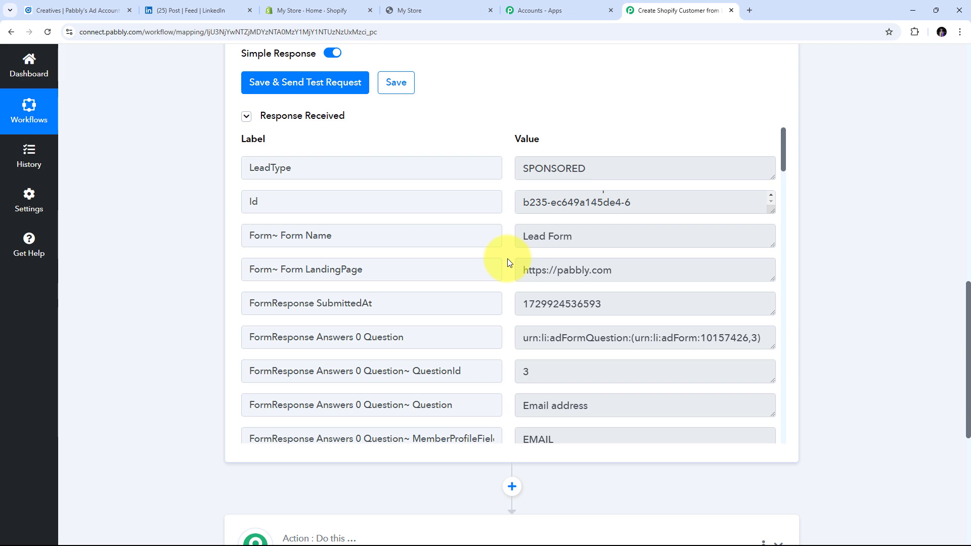
{"action": "scroll", "coordinate": [508, 259], "scroll_direction": "up", "scroll_amount": 5}
{"action": "scroll", "coordinate": [507, 257], "scroll_direction": "up", "scroll_amount": 8}
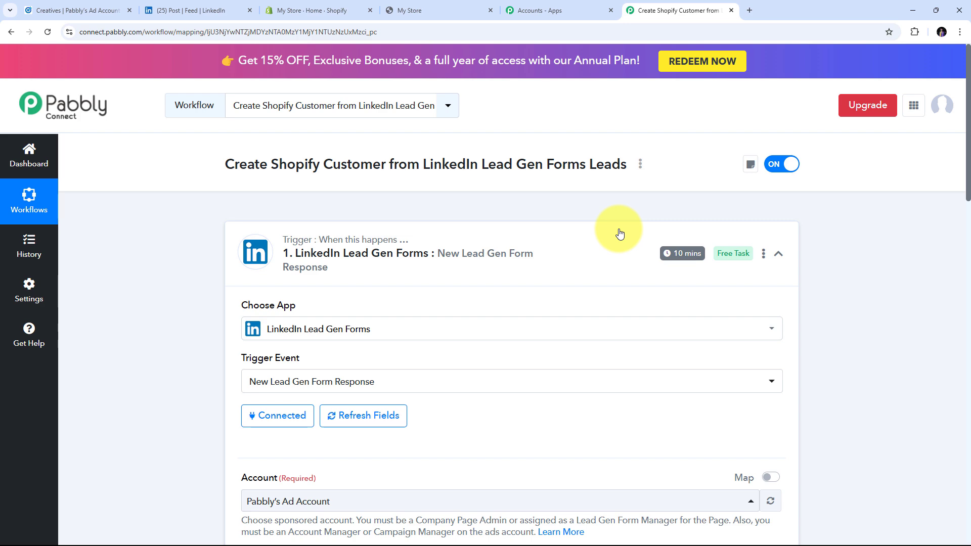
{"action": "scroll", "coordinate": [583, 244], "scroll_direction": "down", "scroll_amount": 5}
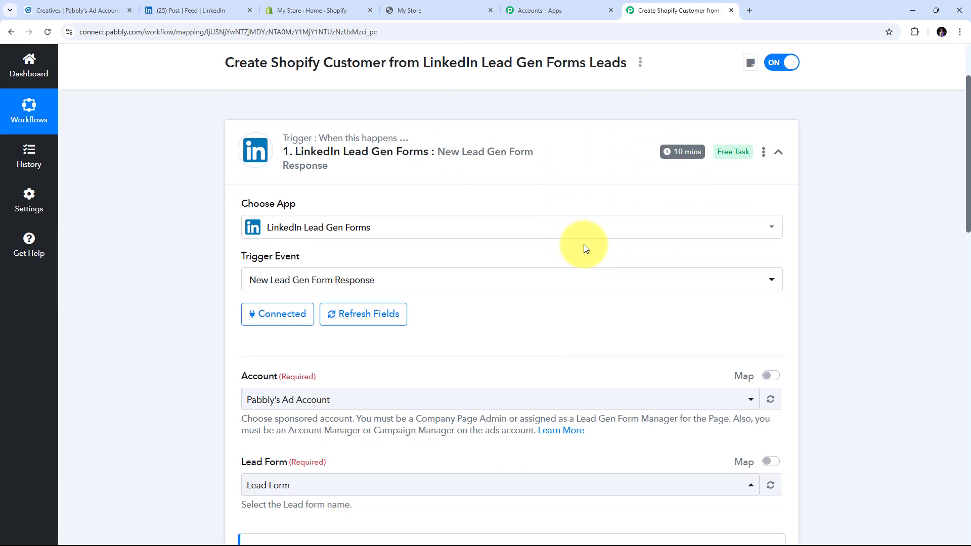
{"action": "scroll", "coordinate": [584, 244], "scroll_direction": "up", "scroll_amount": 5}
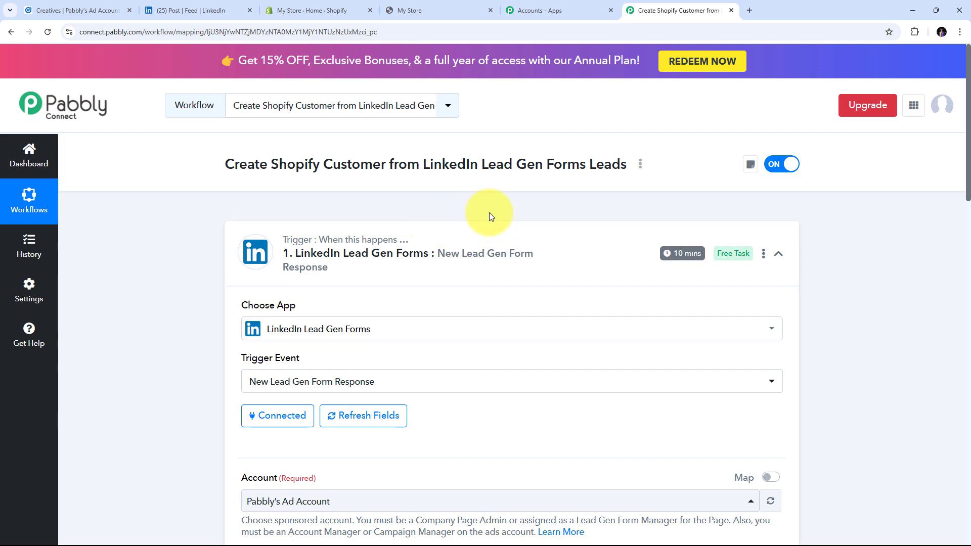
{"action": "scroll", "coordinate": [582, 232], "scroll_direction": "down", "scroll_amount": 5}
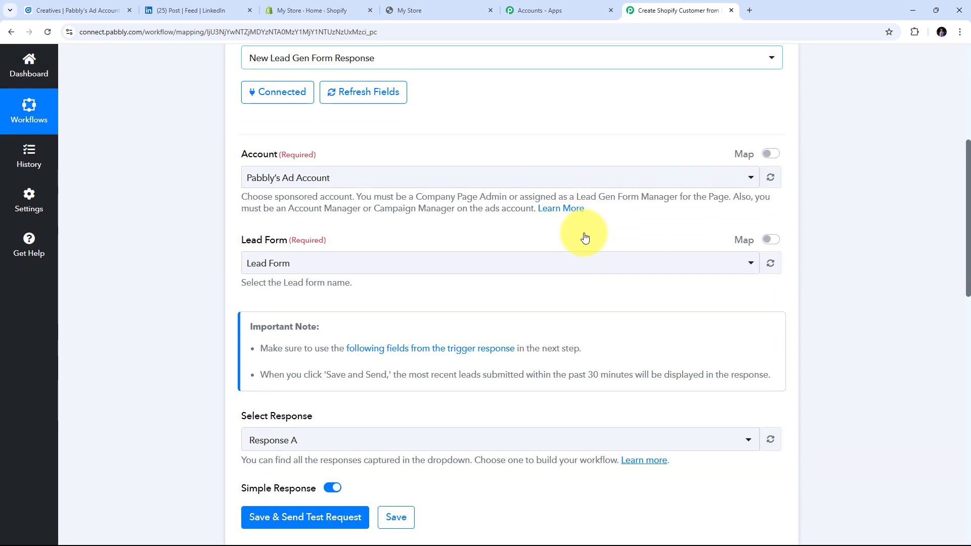
{"action": "scroll", "coordinate": [584, 238], "scroll_direction": "down", "scroll_amount": 6}
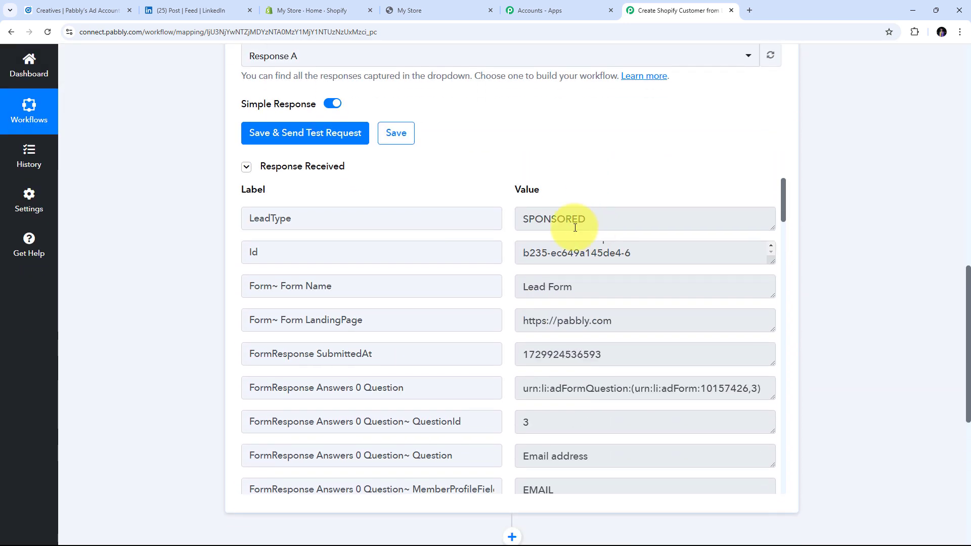
{"action": "scroll", "coordinate": [499, 254], "scroll_direction": "down", "scroll_amount": 3}
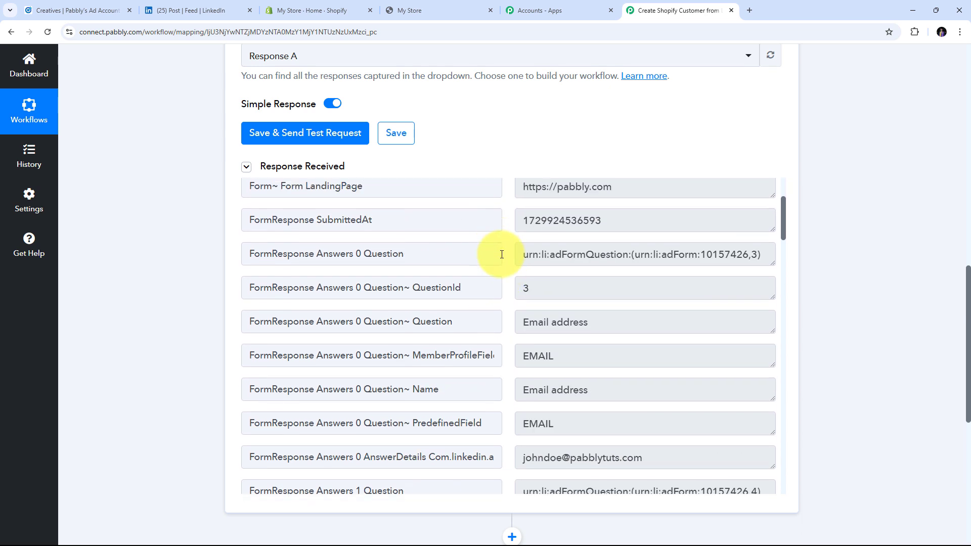
{"action": "scroll", "coordinate": [501, 254], "scroll_direction": "up", "scroll_amount": 3}
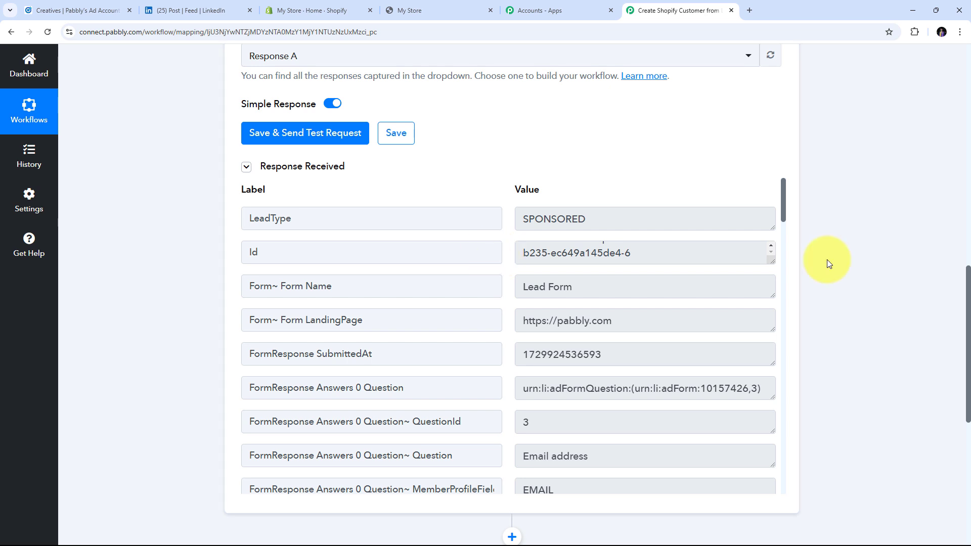
{"action": "scroll", "coordinate": [824, 258], "scroll_direction": "down", "scroll_amount": 1}
{"action": "scroll", "coordinate": [823, 256], "scroll_direction": "down", "scroll_amount": 5}
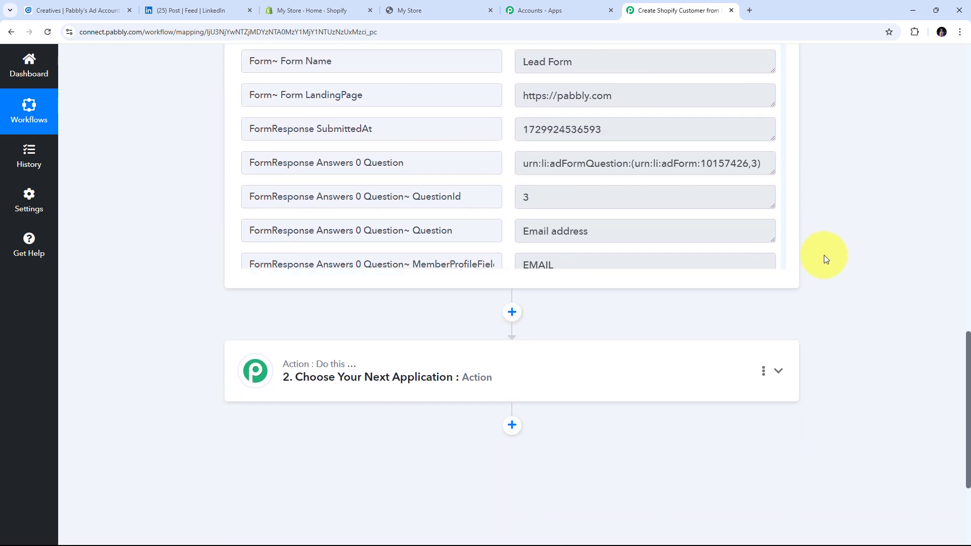
Set the workflow's action step to the Shopify app with the Create Customer action event.
{"action": "left_click", "coordinate": [778, 299]}
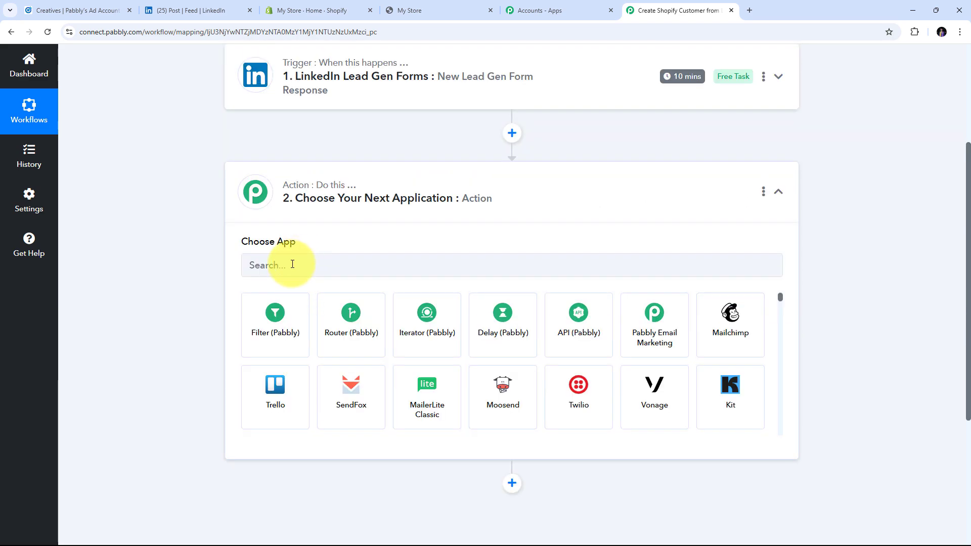
{"action": "left_click", "coordinate": [292, 265]}
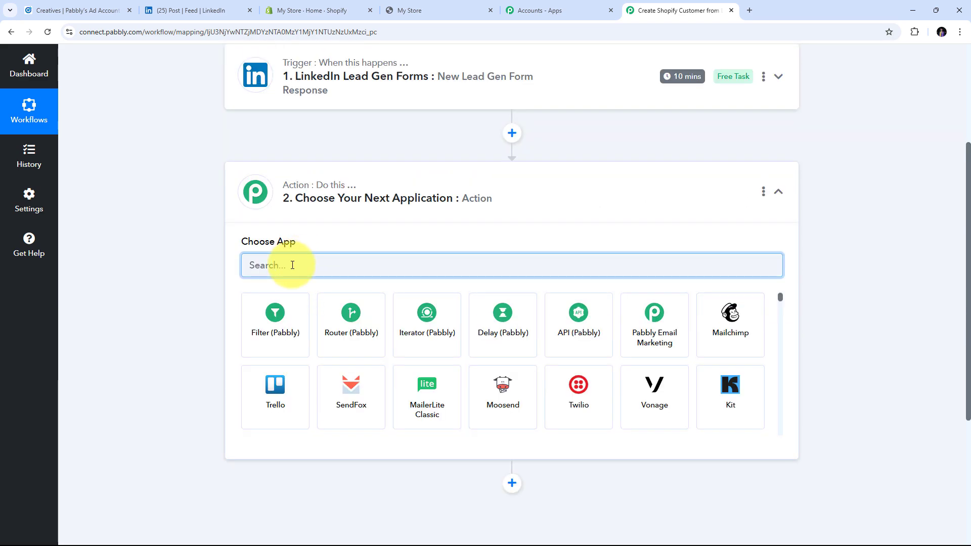
{"action": "type", "text": "Sho"}
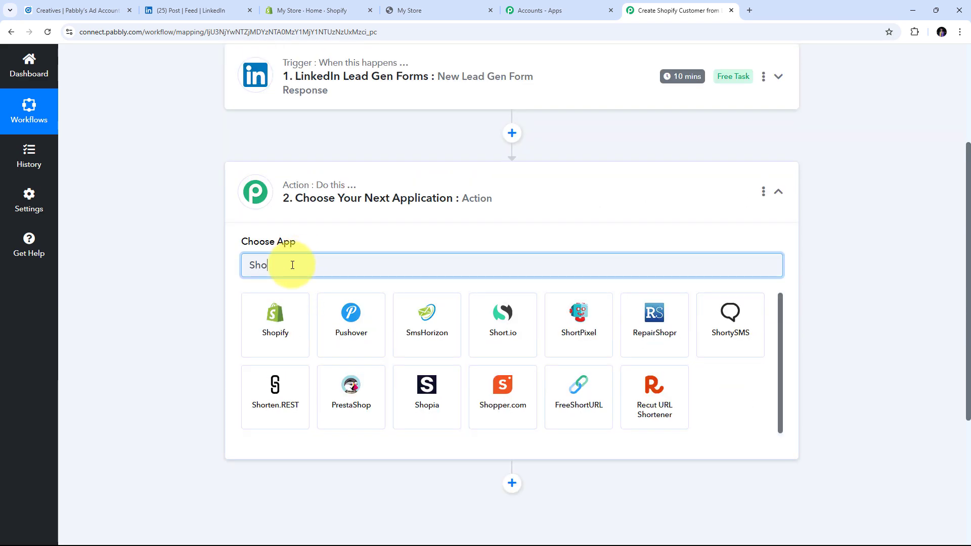
{"action": "type", "text": "pify"}
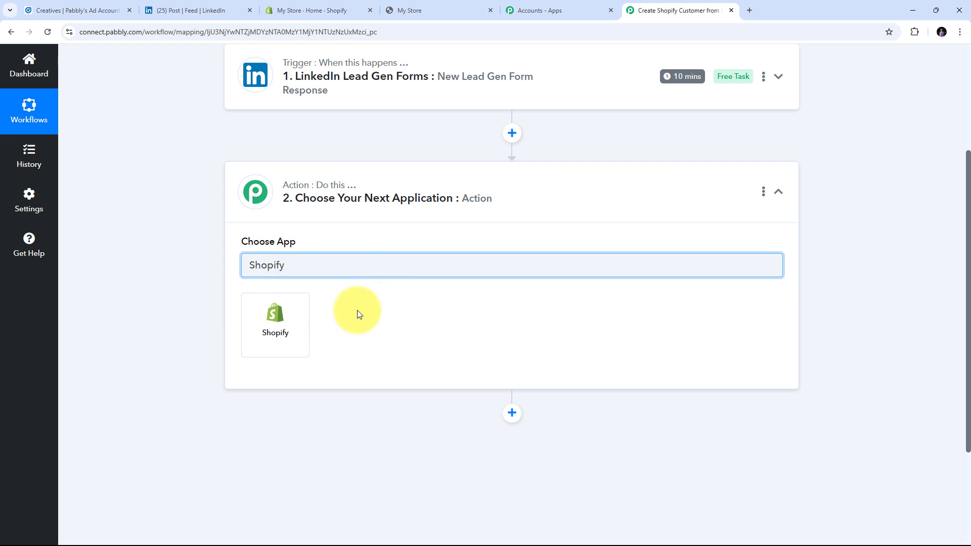
{"action": "left_click", "coordinate": [286, 329]}
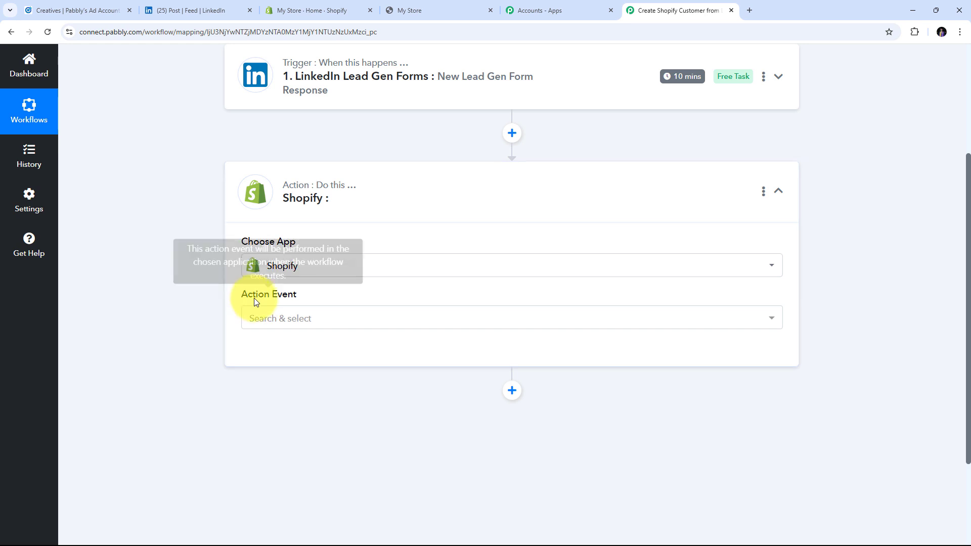
{"action": "left_click", "coordinate": [539, 319]}
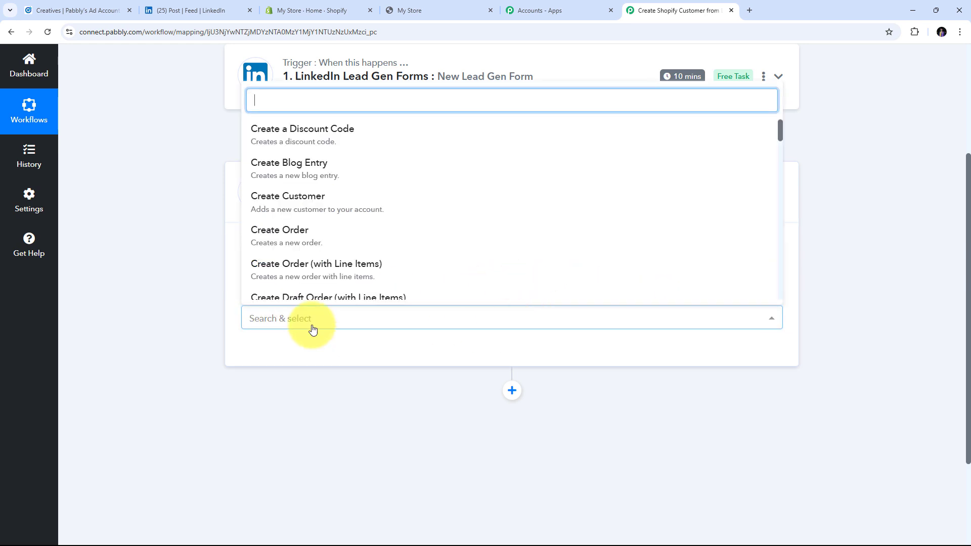
{"action": "left_click", "coordinate": [300, 205]}
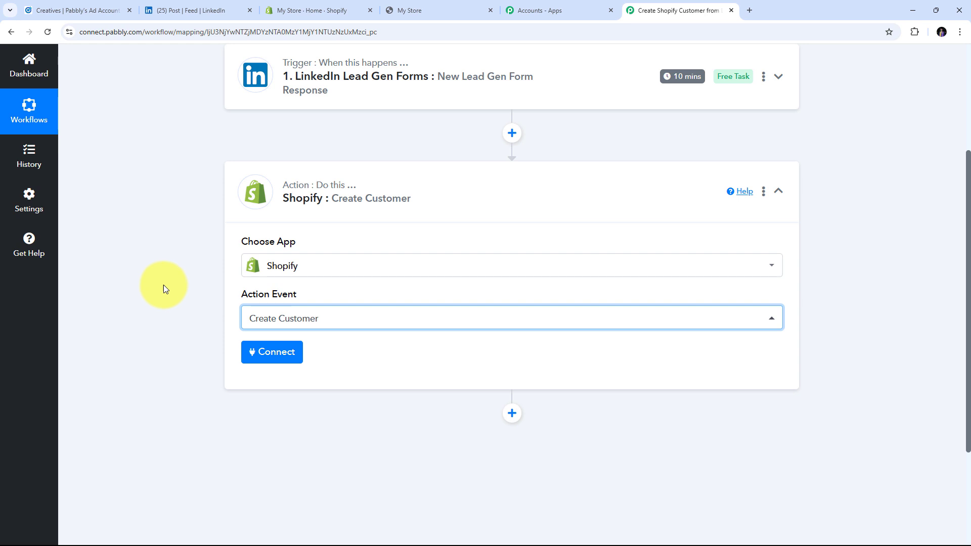
Start connecting a Shopify account with Add New Connection and view its required access token and subdomain fields.
{"action": "left_click", "coordinate": [269, 356]}
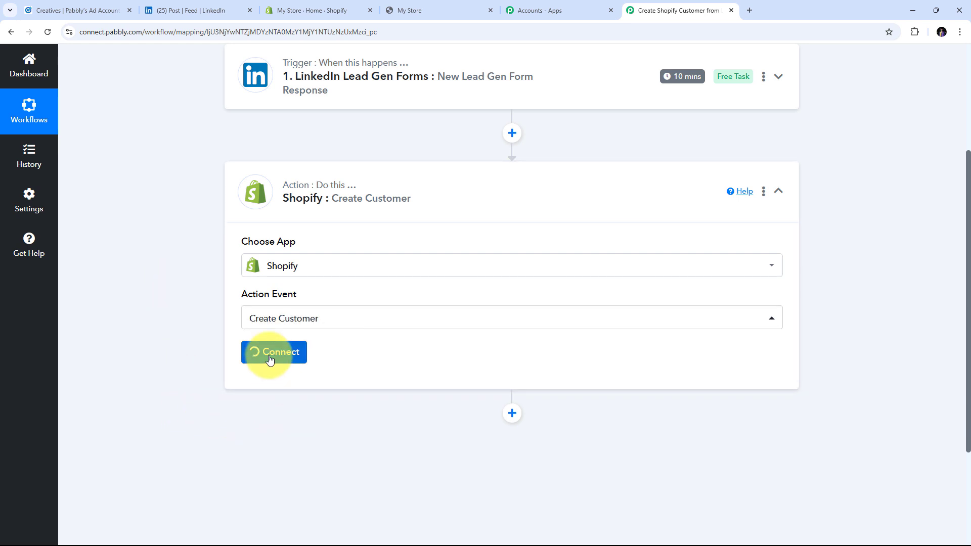
{"action": "left_click", "coordinate": [478, 166]}
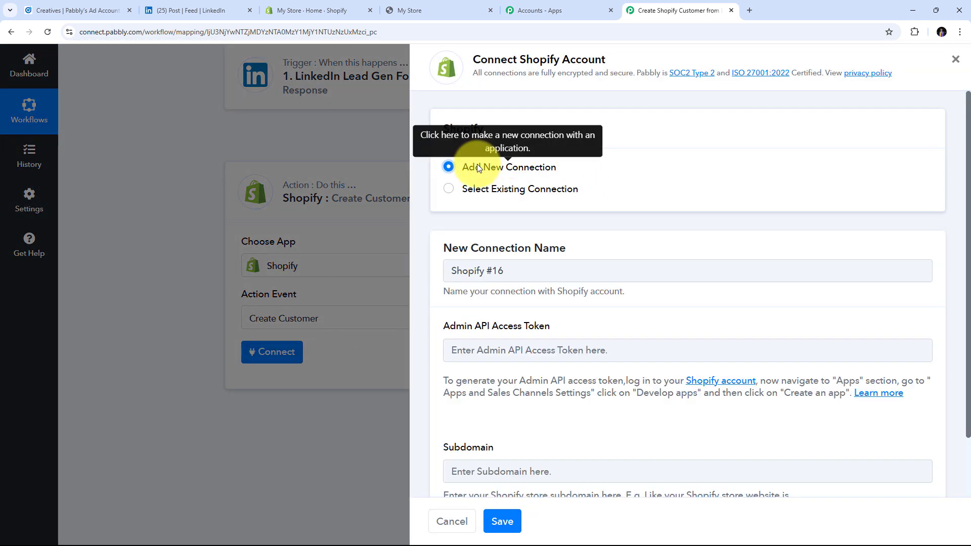
{"action": "scroll", "coordinate": [505, 167], "scroll_direction": "down", "scroll_amount": 2}
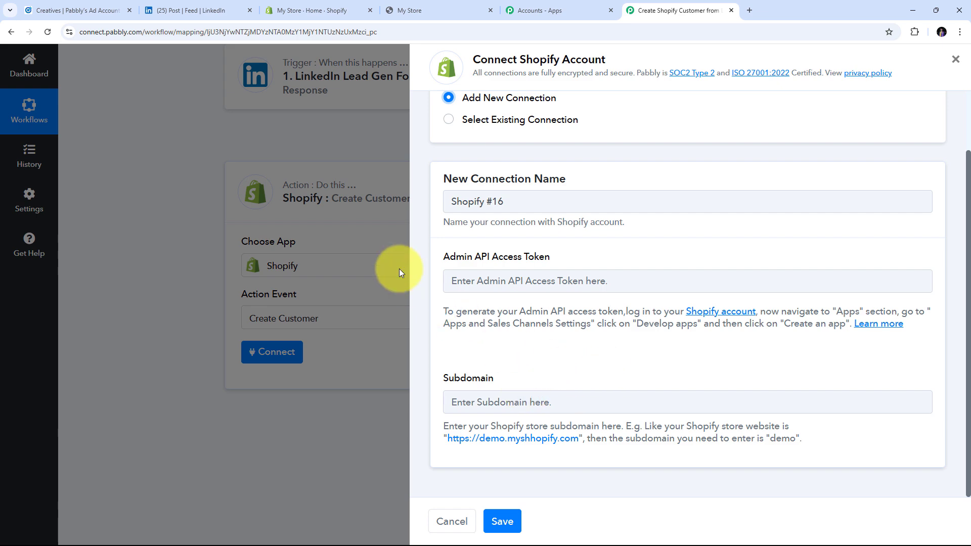
Switch to the My Store storefront and copy the subdomain 3a0af8-b6 from its web address.
{"action": "left_click", "coordinate": [409, 12]}
{"action": "scroll", "coordinate": [407, 263], "scroll_direction": "down", "scroll_amount": 13}
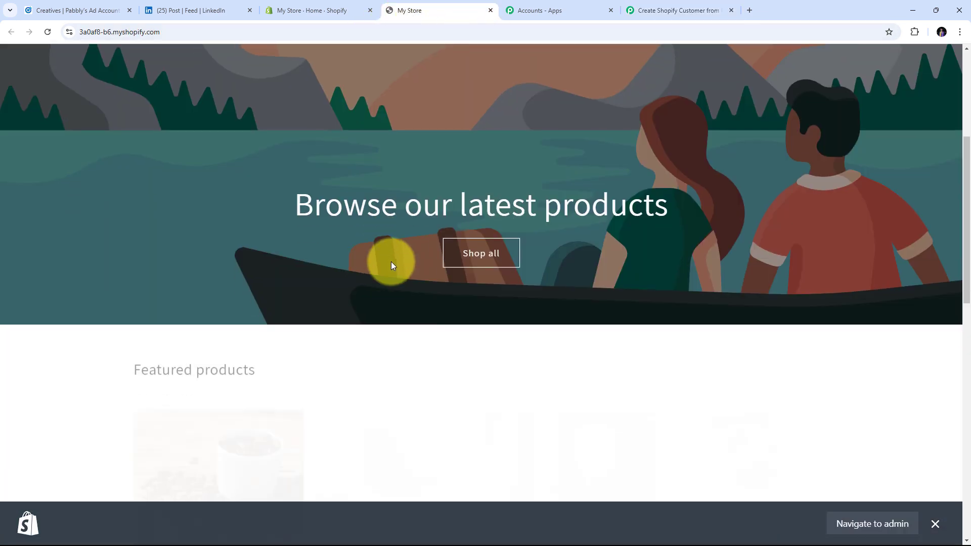
{"action": "scroll", "coordinate": [424, 252], "scroll_direction": "up", "scroll_amount": 13}
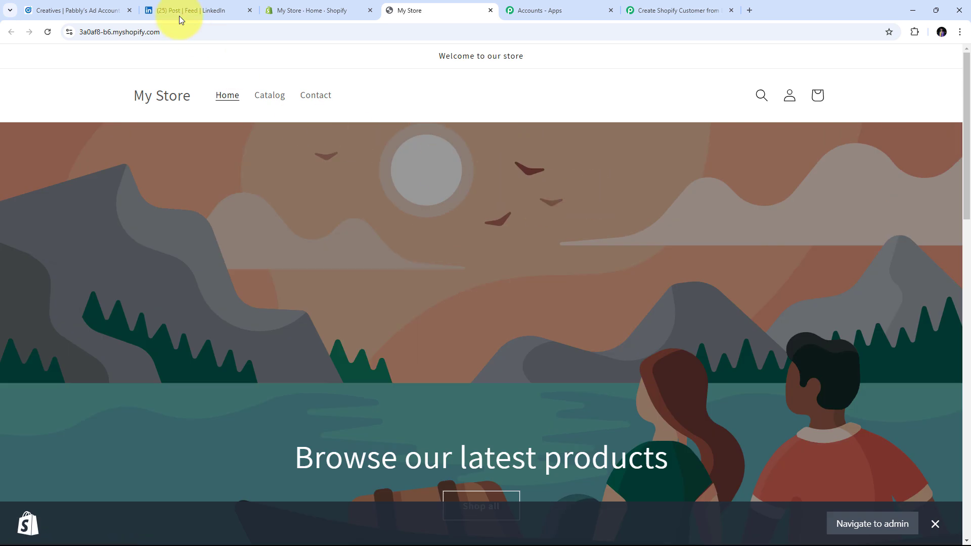
{"action": "double_click", "coordinate": [173, 30]}
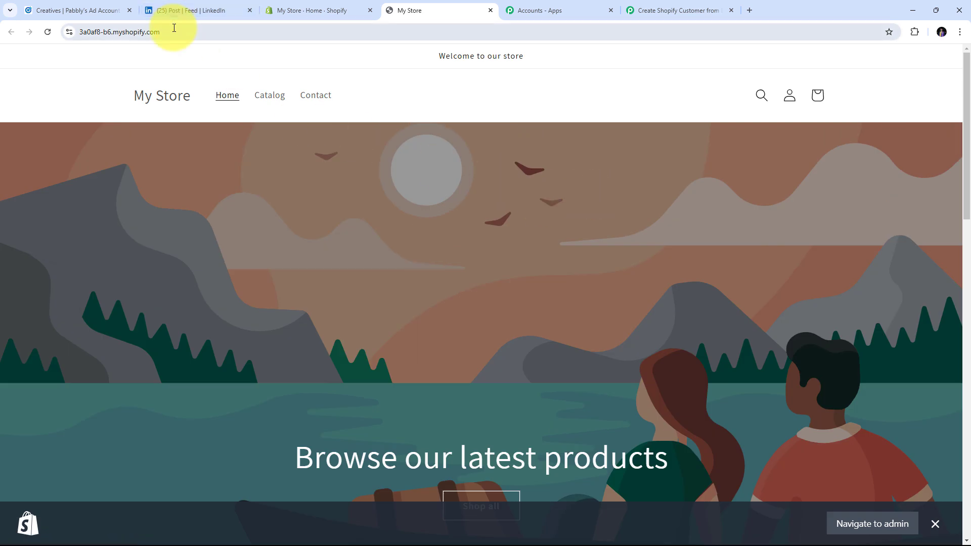
{"action": "left_click", "coordinate": [104, 32]}
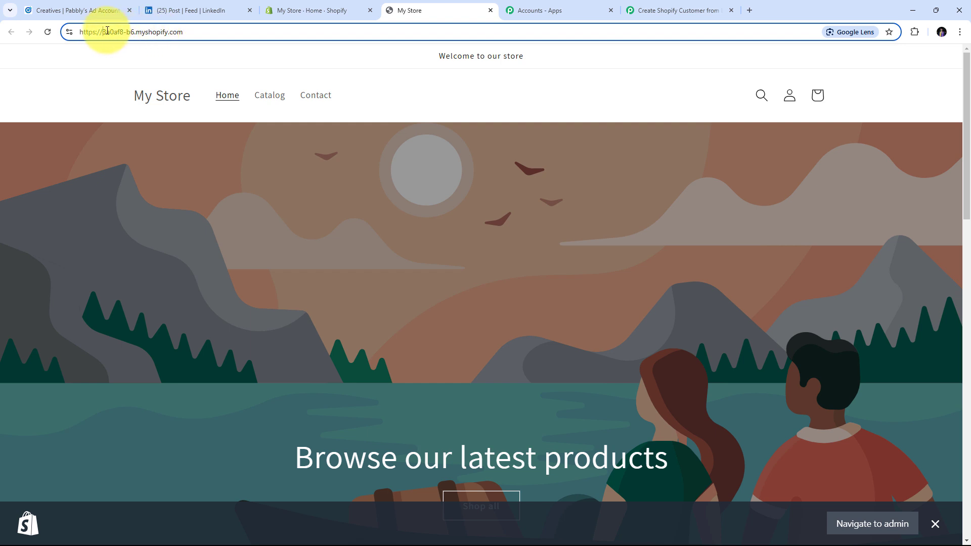
{"action": "left_click_drag", "start_coordinate": [103, 32], "coordinate": [134, 33]}
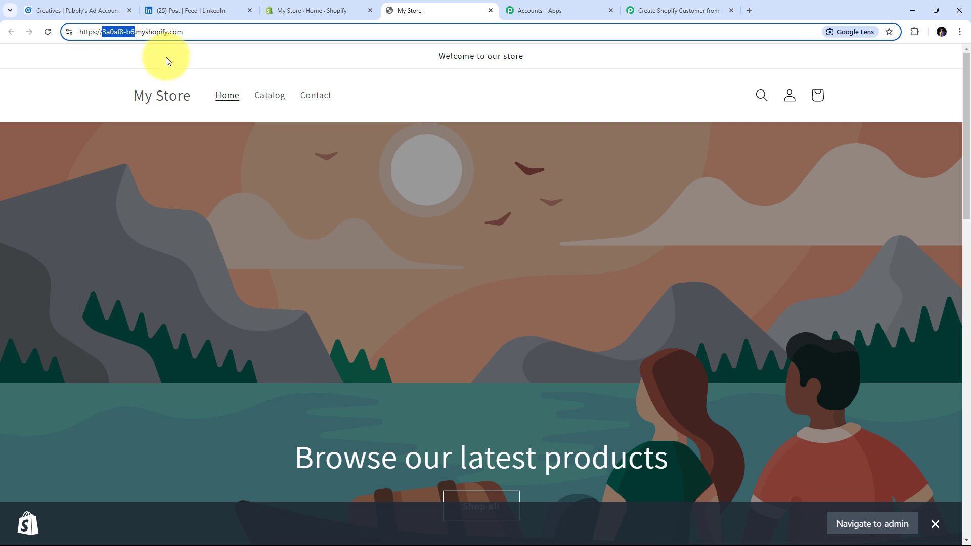
{"action": "right_click", "coordinate": [113, 31]}
{"action": "left_click", "coordinate": [147, 127]}
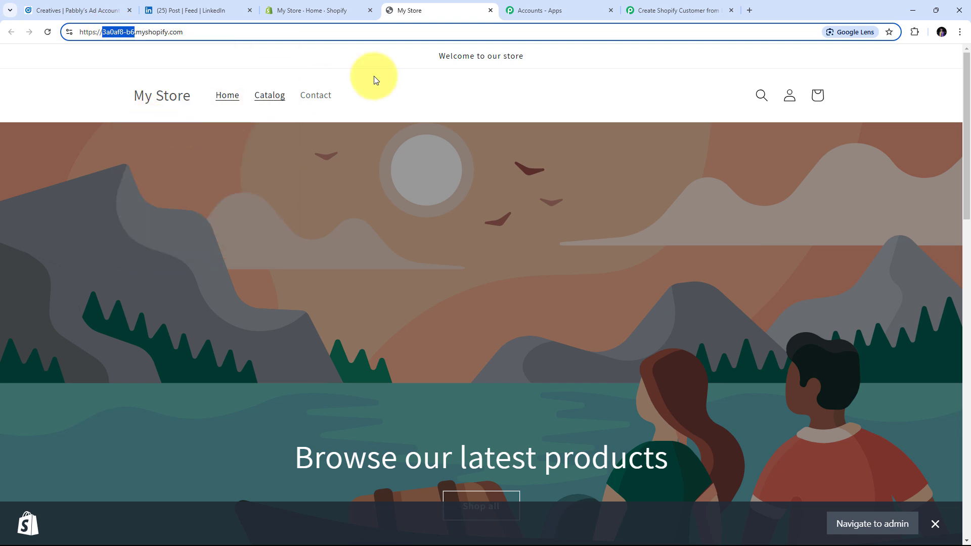
Return to the Pabbly Connect workflow and paste 3a0af8-b6 as the Shopify connection's subdomain.
{"action": "left_click", "coordinate": [654, 5]}
{"action": "left_click", "coordinate": [455, 401]}
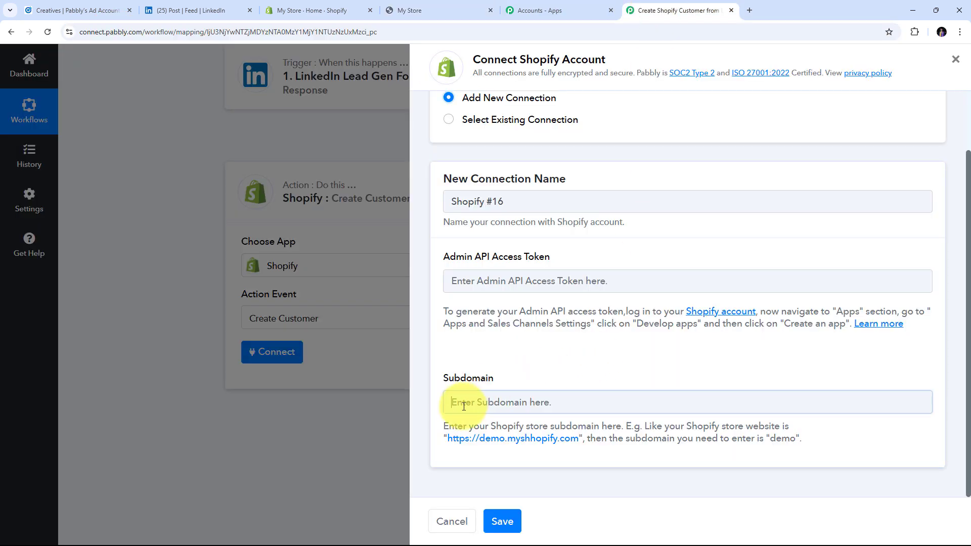
{"action": "right_click", "coordinate": [461, 402]}
{"action": "left_click", "coordinate": [490, 293]}
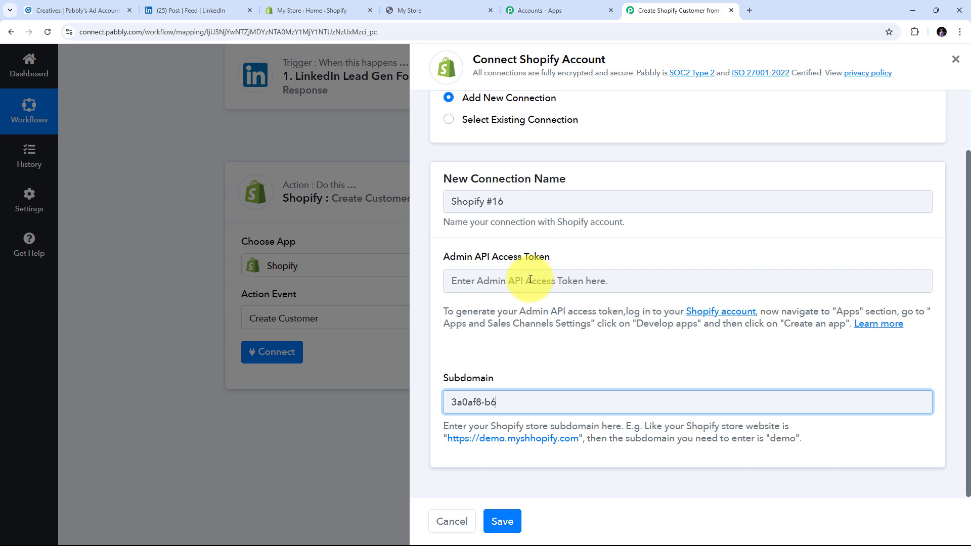
Switch to the Shopify admin and open app development from the apps and sales channels settings.
{"action": "left_click", "coordinate": [328, 10]}
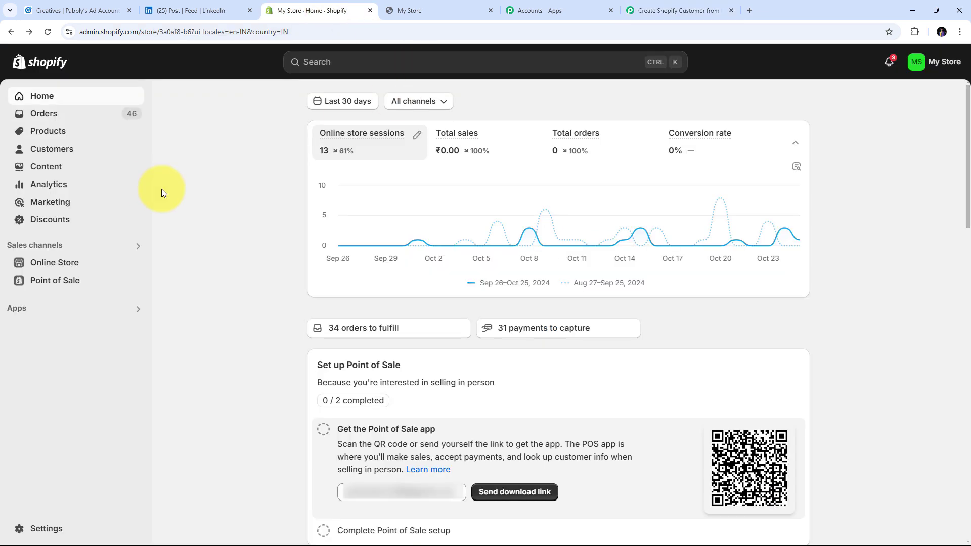
{"action": "left_click", "coordinate": [20, 312]}
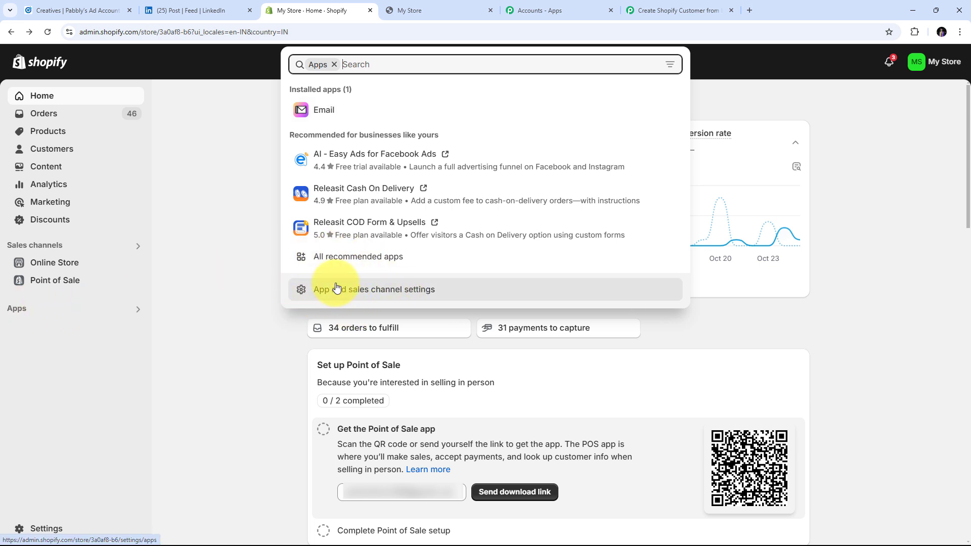
{"action": "left_click", "coordinate": [349, 291]}
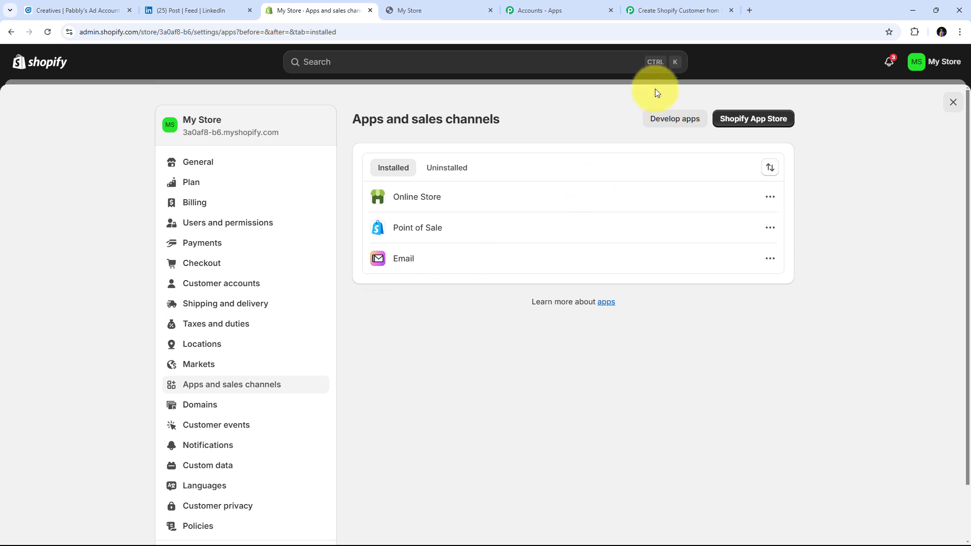
{"action": "left_click", "coordinate": [683, 121]}
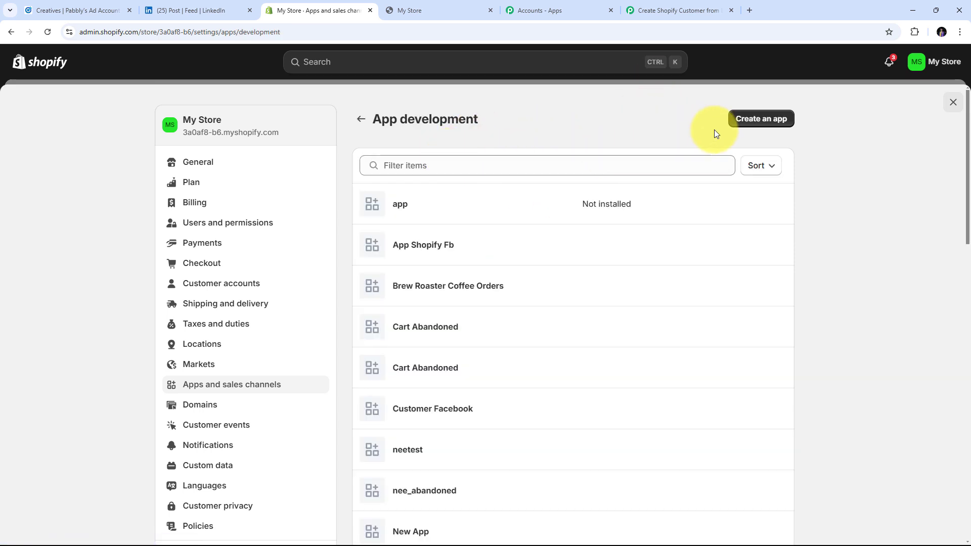
Create a custom app named Shopify Customer, keeping the preselected app developer.
{"action": "left_click", "coordinate": [753, 126]}
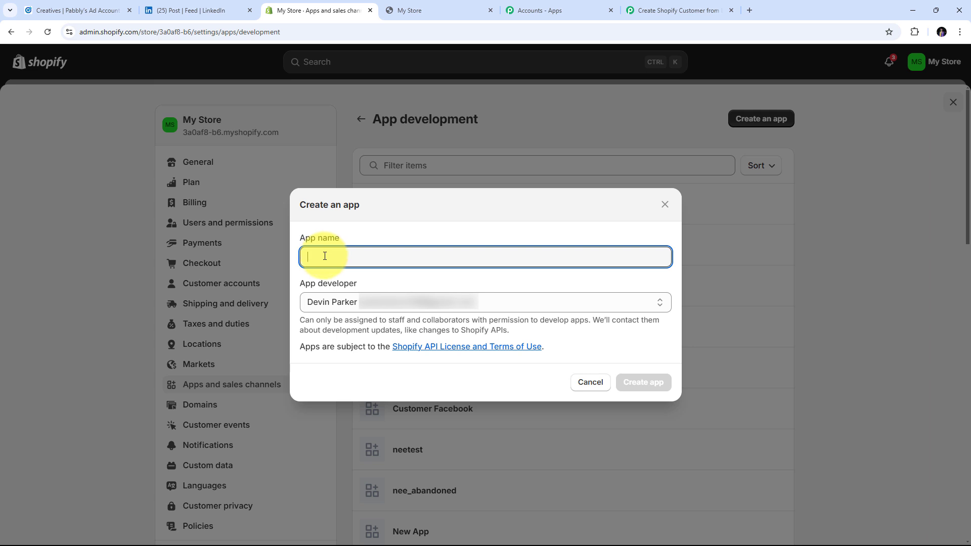
{"action": "type", "text": "Shop"}
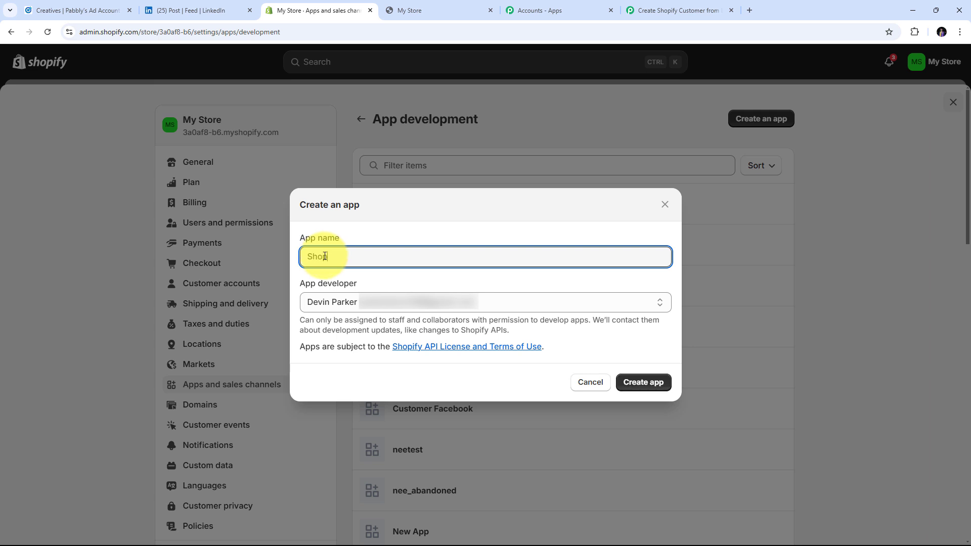
{"action": "type", "text": "ify Customer"}
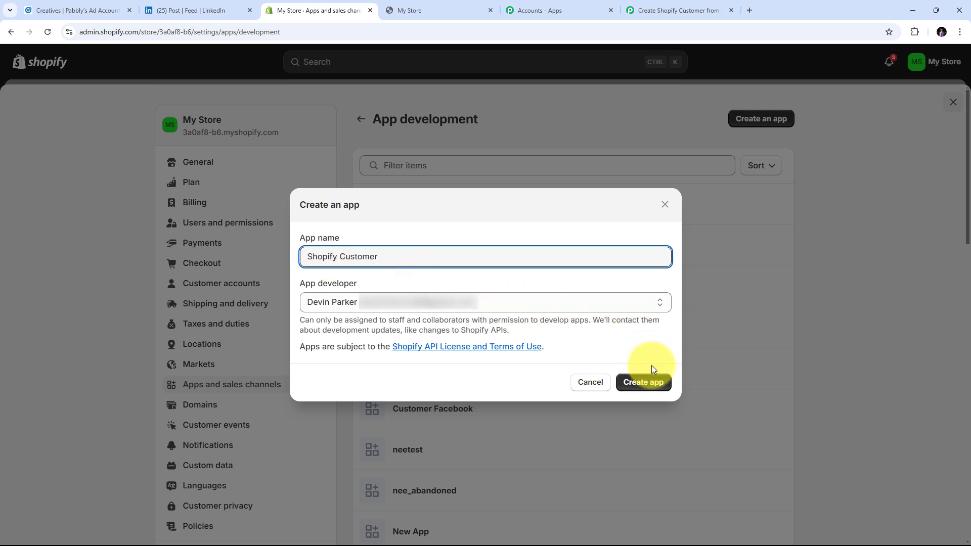
{"action": "left_click", "coordinate": [654, 382]}
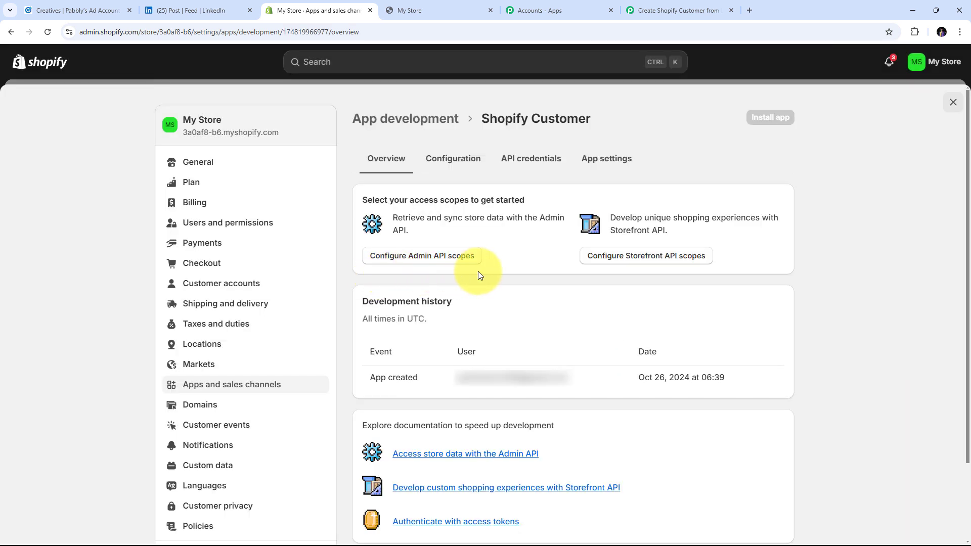
Filter the app's Admin API access scopes by Customer and enable write_customers and read_customers.
{"action": "left_click", "coordinate": [423, 259]}
{"action": "scroll", "coordinate": [704, 273], "scroll_direction": "down", "scroll_amount": 2}
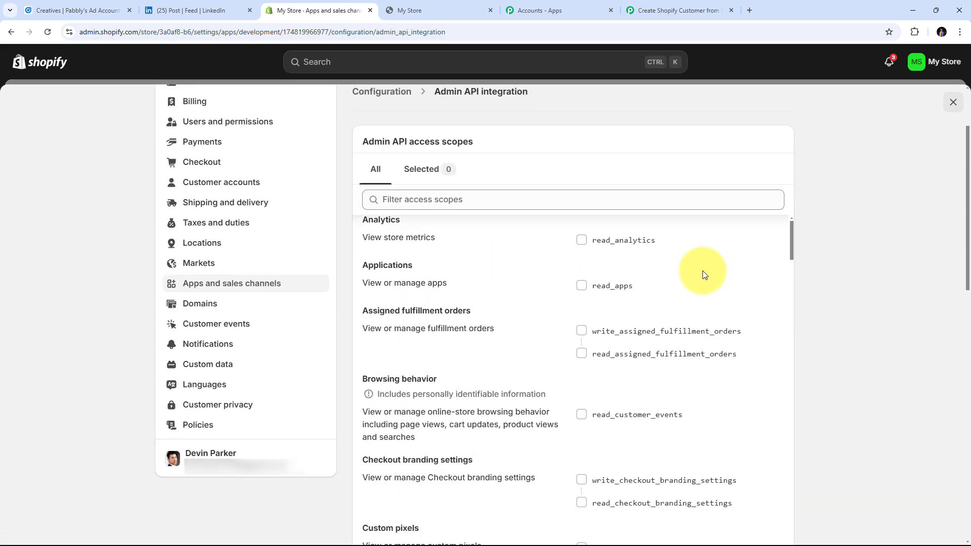
{"action": "scroll", "coordinate": [620, 272], "scroll_direction": "down", "scroll_amount": 3}
{"action": "scroll", "coordinate": [621, 272], "scroll_direction": "up", "scroll_amount": 3}
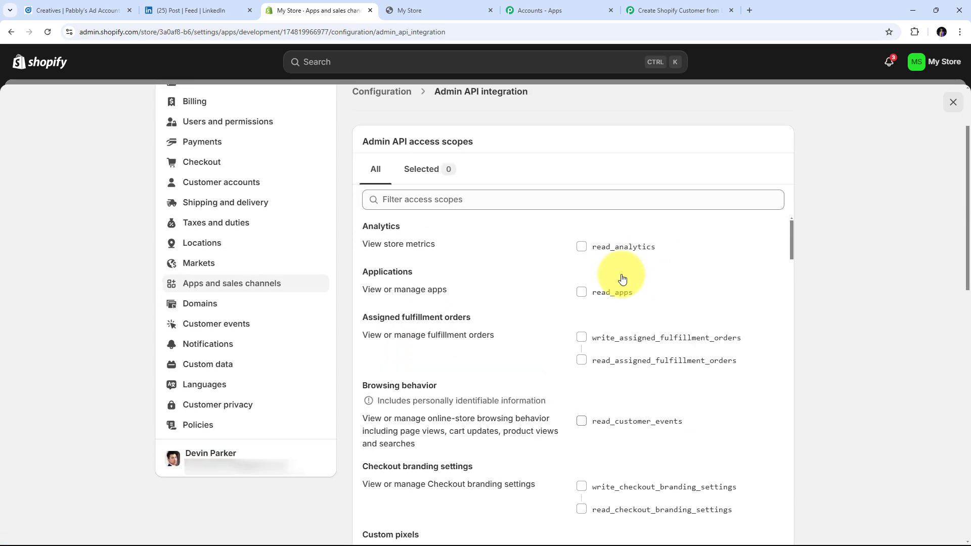
{"action": "left_click", "coordinate": [437, 201]}
{"action": "type", "text": "C"}
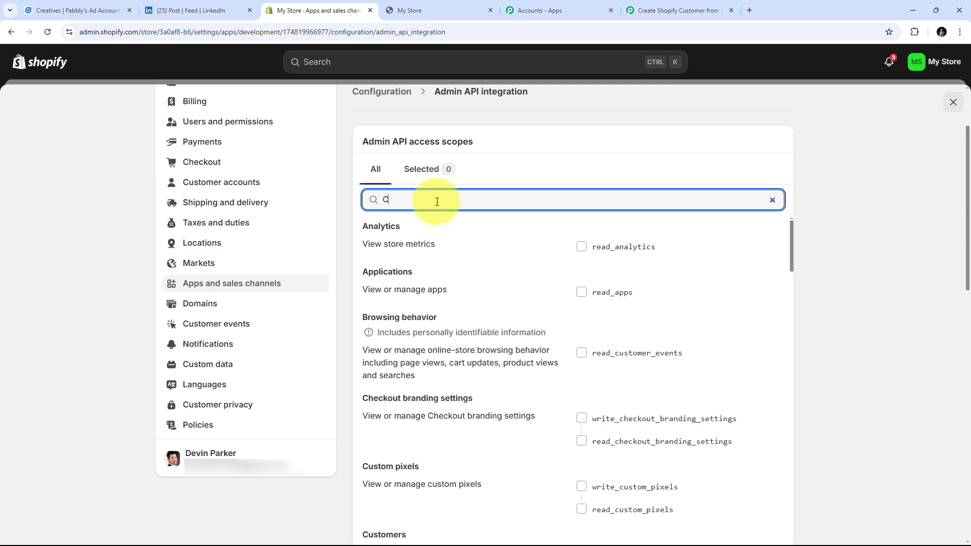
{"action": "type", "text": "ustomer"}
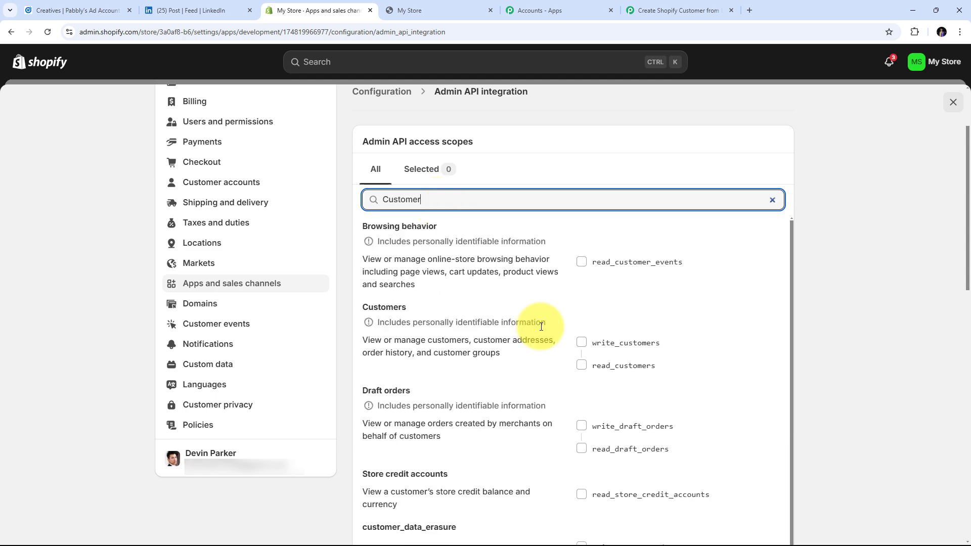
{"action": "left_click", "coordinate": [581, 343]}
{"action": "scroll", "coordinate": [563, 305], "scroll_direction": "down", "scroll_amount": 4}
{"action": "scroll", "coordinate": [438, 211], "scroll_direction": "up", "scroll_amount": 3}
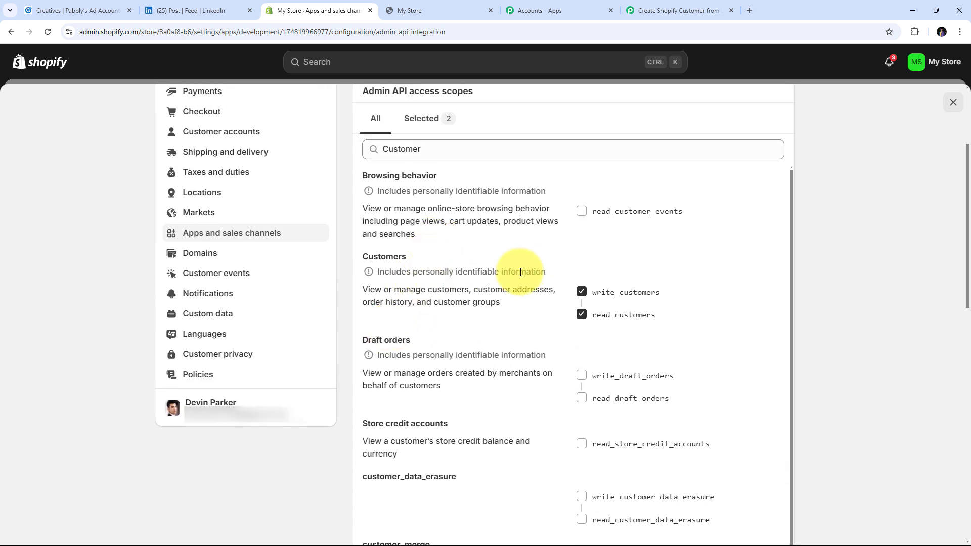
Enable the write_customer_merge and read_customer_merge scopes and save the Admin API configuration.
{"action": "scroll", "coordinate": [520, 272], "scroll_direction": "down", "scroll_amount": 4}
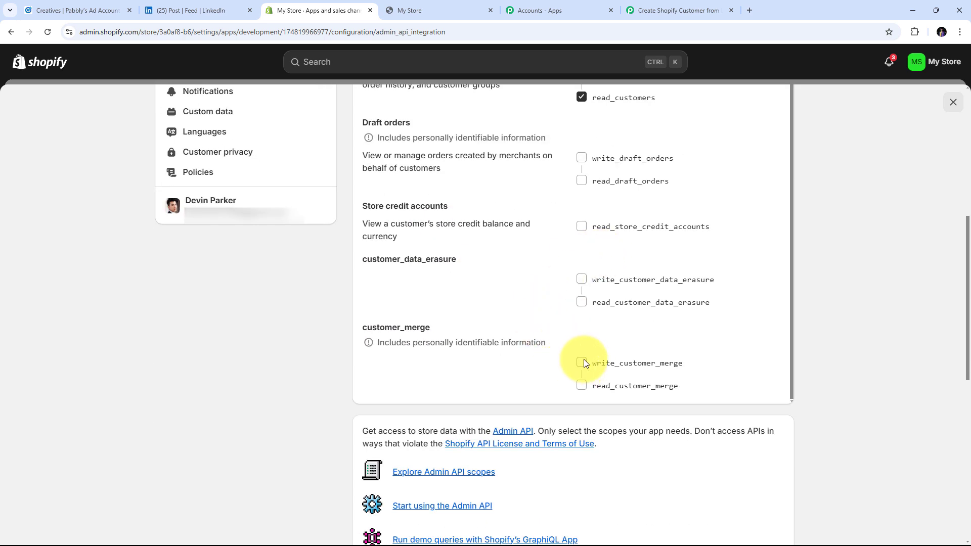
{"action": "left_click", "coordinate": [581, 363]}
{"action": "scroll", "coordinate": [522, 318], "scroll_direction": "up", "scroll_amount": 7}
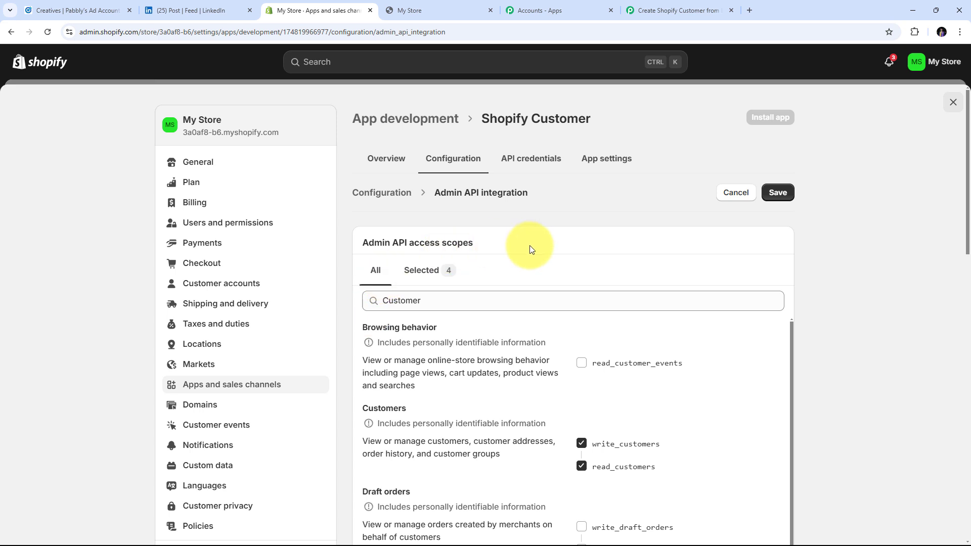
{"action": "left_click", "coordinate": [779, 193]}
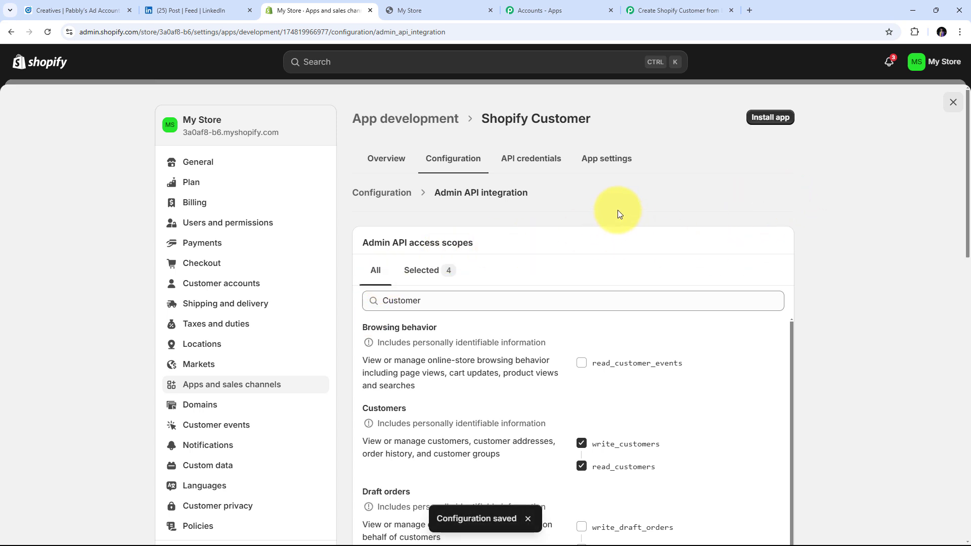
Install the Shopify Customer app on My Store and copy its one-time Admin API access token.
{"action": "left_click", "coordinate": [768, 123]}
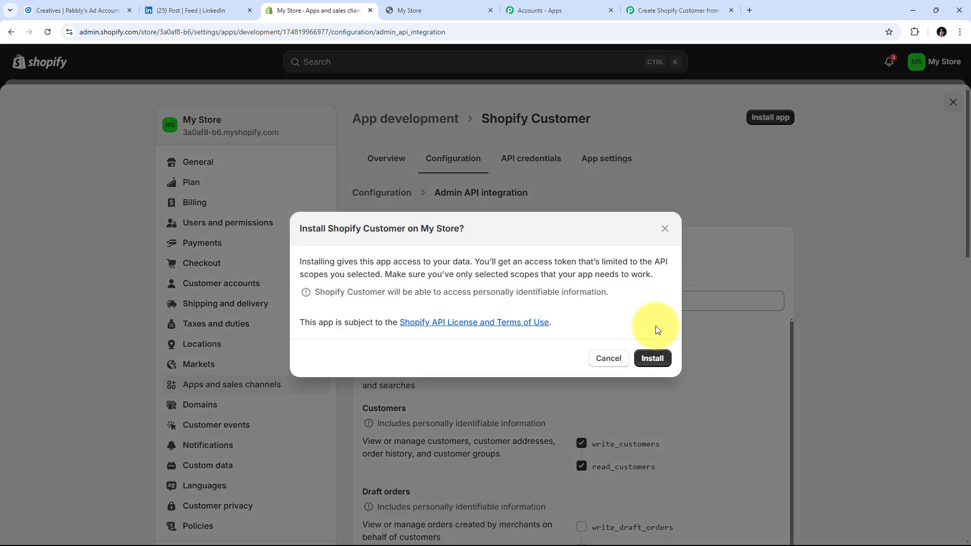
{"action": "left_click", "coordinate": [651, 357]}
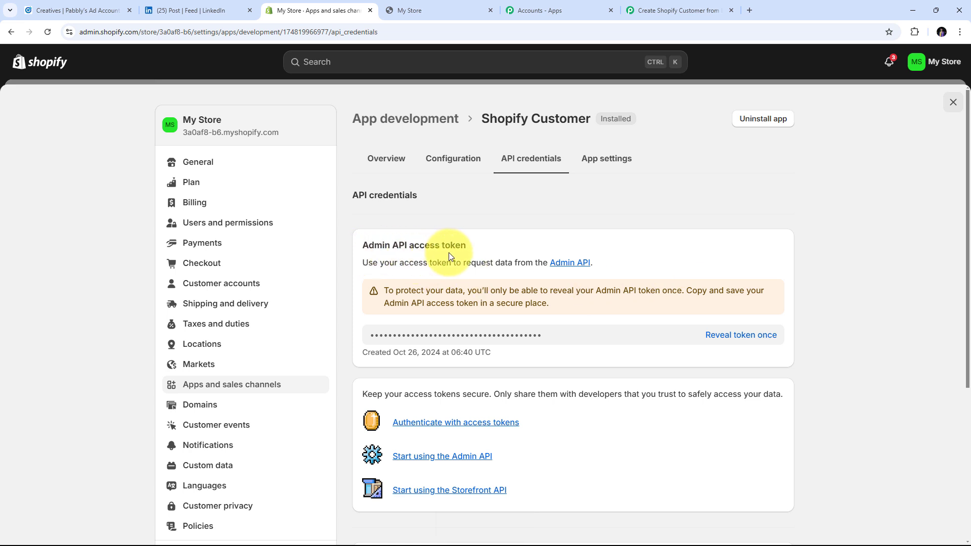
{"action": "left_click", "coordinate": [742, 335]}
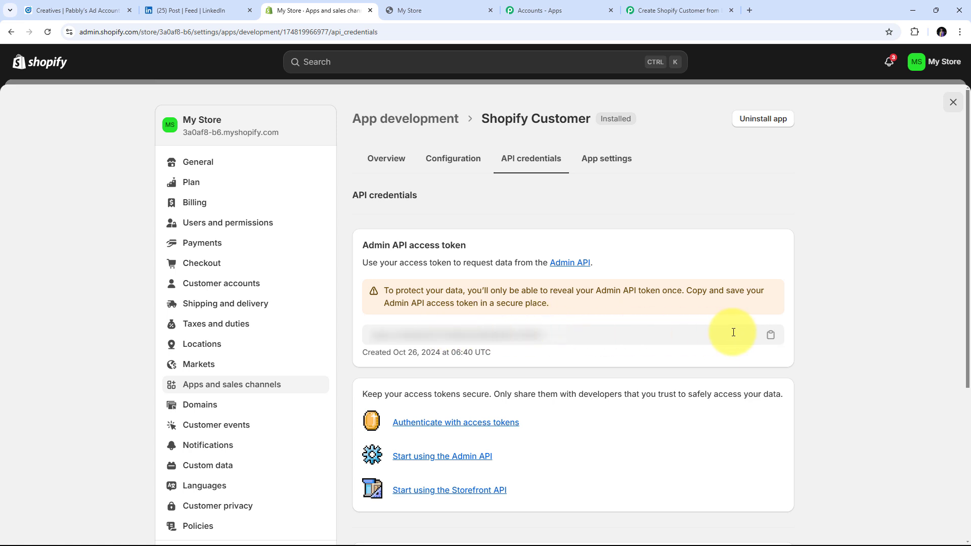
{"action": "left_click", "coordinate": [769, 335]}
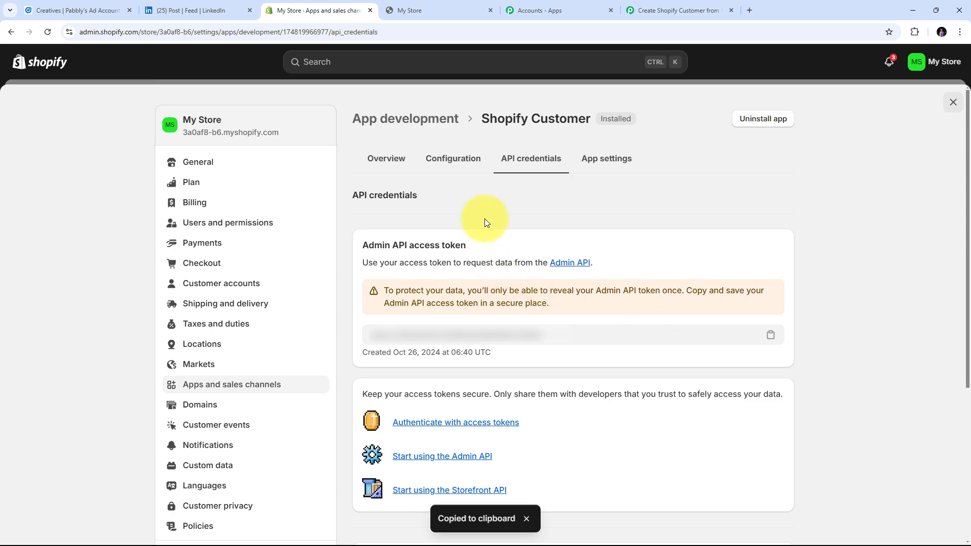
Switch to the Pabbly Connect workflow, paste the Admin API access token into the new Shopify connection, and save it.
{"action": "left_click", "coordinate": [672, 11]}
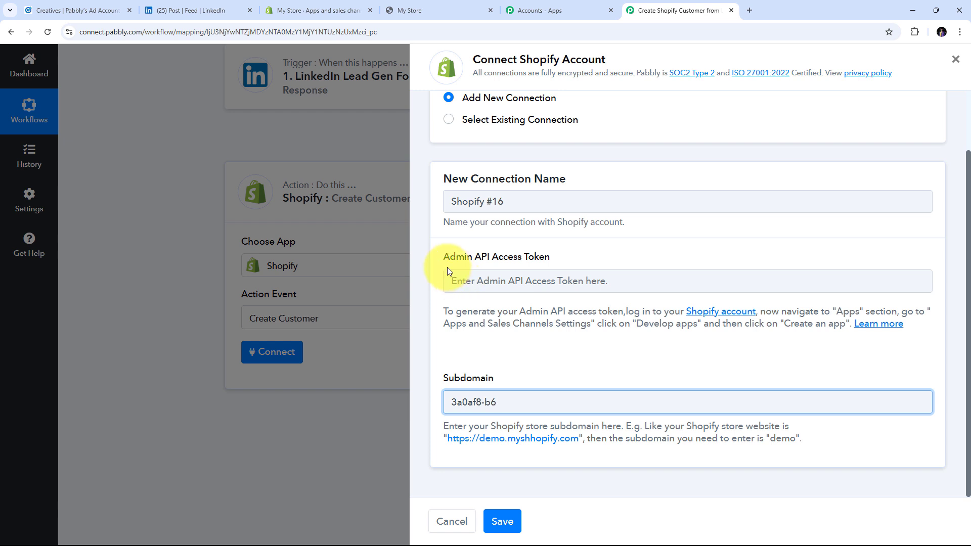
{"action": "right_click", "coordinate": [468, 284]}
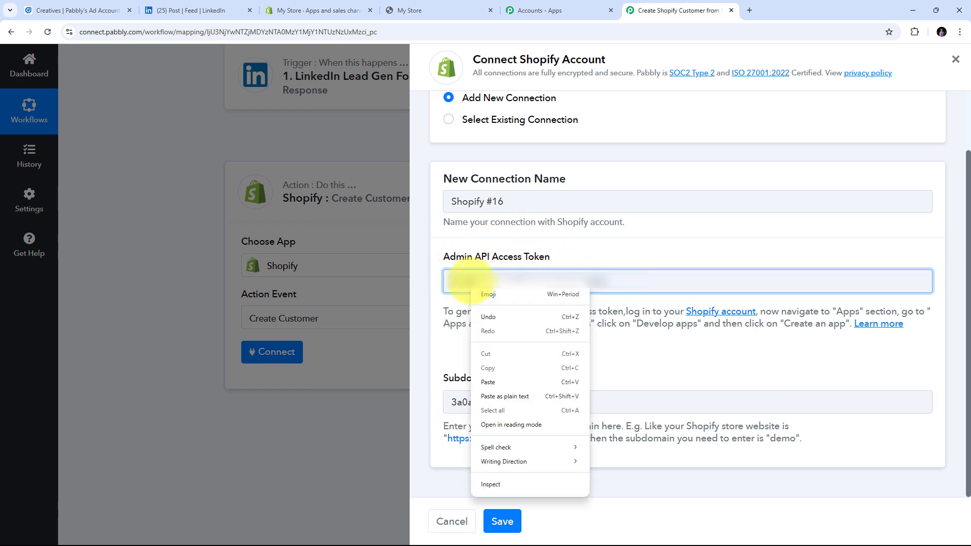
{"action": "left_click", "coordinate": [496, 383]}
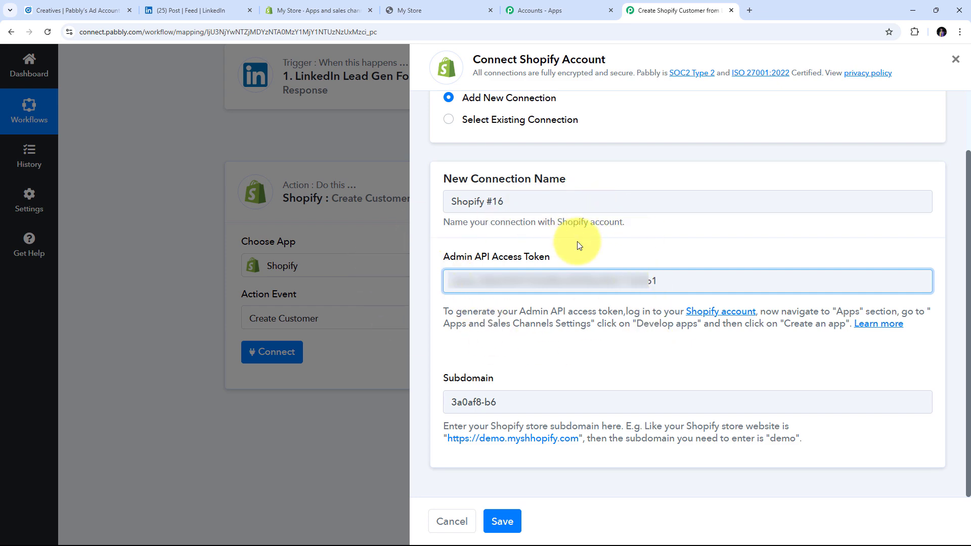
{"action": "left_click", "coordinate": [501, 521]}
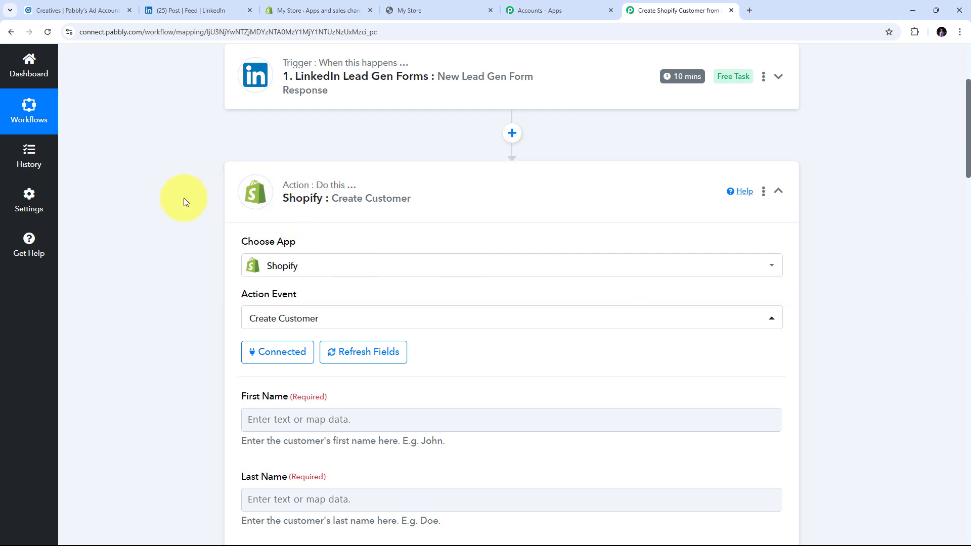
Review the customer fields offered by the Shopify Create Customer action.
{"action": "scroll", "coordinate": [498, 180], "scroll_direction": "down", "scroll_amount": 9}
{"action": "scroll", "coordinate": [498, 180], "scroll_direction": "down", "scroll_amount": 3}
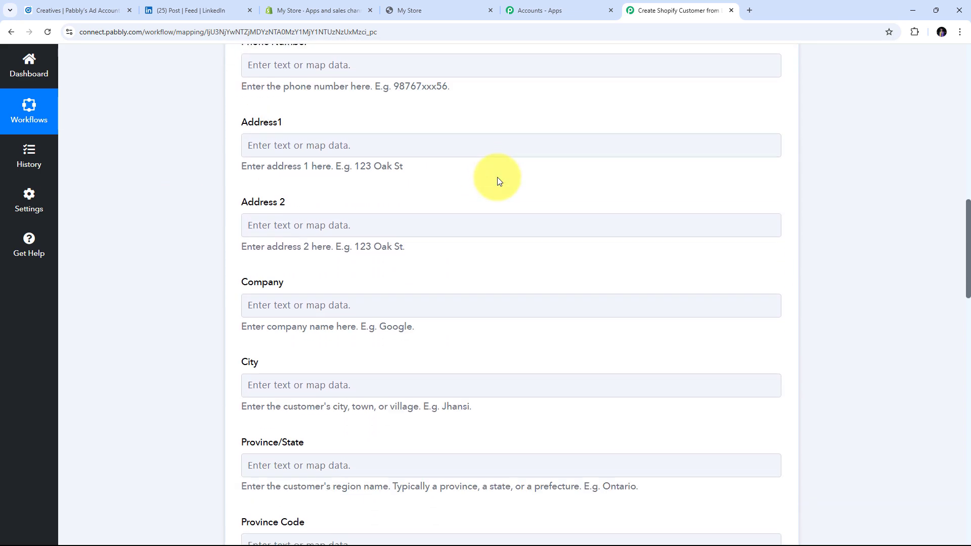
{"action": "scroll", "coordinate": [497, 180], "scroll_direction": "up", "scroll_amount": 8}
{"action": "scroll", "coordinate": [432, 221], "scroll_direction": "down", "scroll_amount": 1}
{"action": "scroll", "coordinate": [489, 235], "scroll_direction": "down", "scroll_amount": 6}
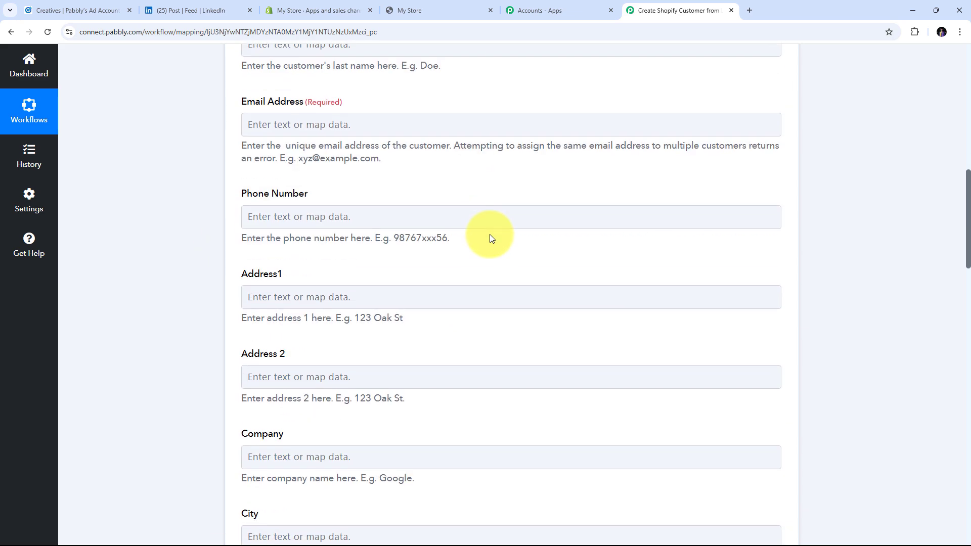
{"action": "scroll", "coordinate": [490, 234], "scroll_direction": "up", "scroll_amount": 7}
{"action": "scroll", "coordinate": [490, 235], "scroll_direction": "up", "scroll_amount": 1}
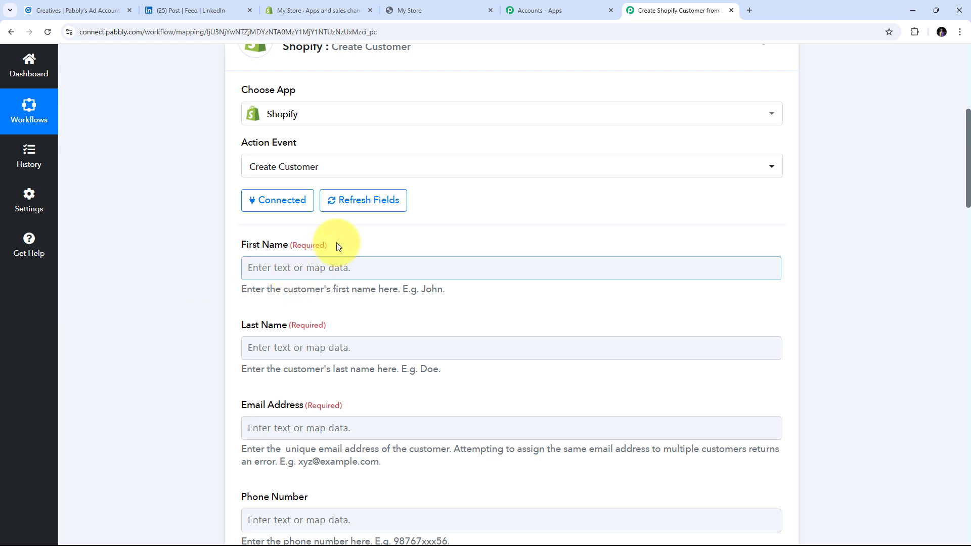
Map the First Name field to the FormResponse Answers 2 answer from the LinkedIn Lead Gen Forms response.
{"action": "scroll", "coordinate": [399, 193], "scroll_direction": "down", "scroll_amount": 2}
{"action": "left_click", "coordinate": [386, 164]}
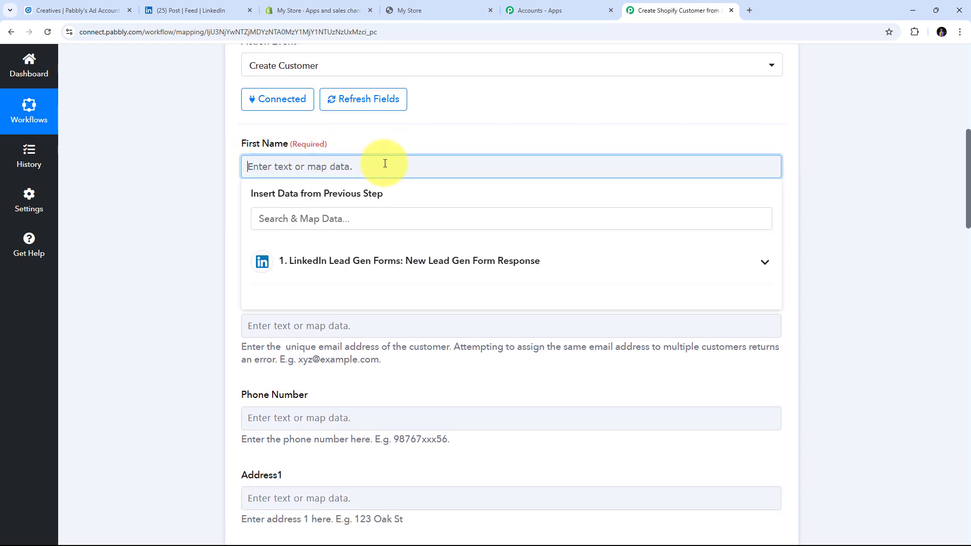
{"action": "scroll", "coordinate": [260, 212], "scroll_direction": "down", "scroll_amount": 1}
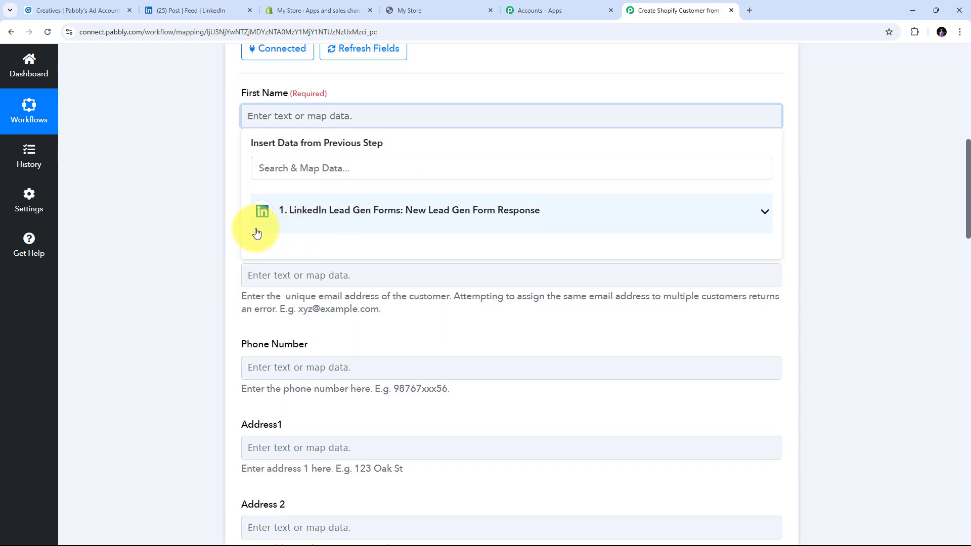
{"action": "left_click", "coordinate": [448, 212]}
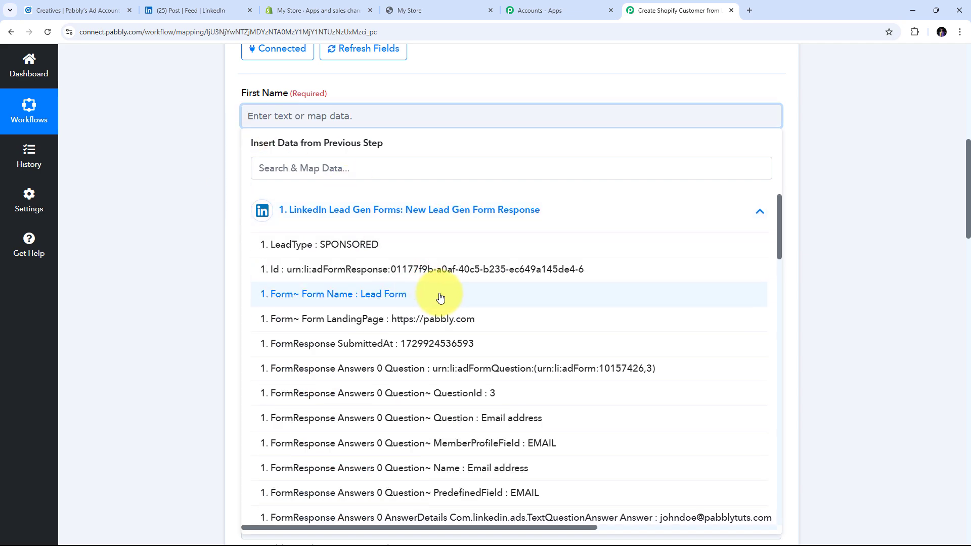
{"action": "scroll", "coordinate": [475, 289], "scroll_direction": "down", "scroll_amount": 3}
{"action": "scroll", "coordinate": [506, 293], "scroll_direction": "down", "scroll_amount": 6}
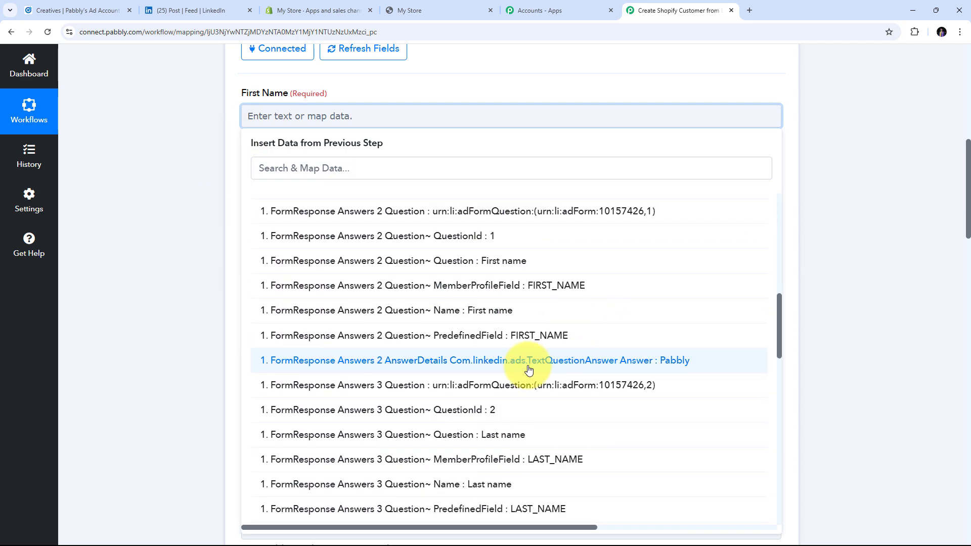
{"action": "left_click", "coordinate": [685, 369]}
{"action": "scroll", "coordinate": [346, 141], "scroll_direction": "up", "scroll_amount": 2}
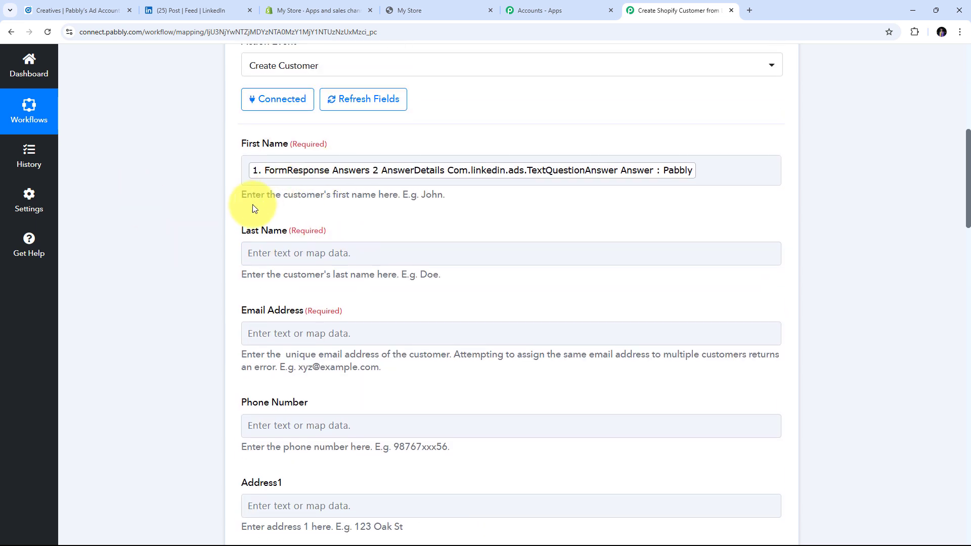
Map the Last Name field to the FormResponse Answers 3 answer from the LinkedIn Lead Gen Forms response.
{"action": "scroll", "coordinate": [303, 208], "scroll_direction": "down", "scroll_amount": 1}
{"action": "left_click", "coordinate": [256, 202]}
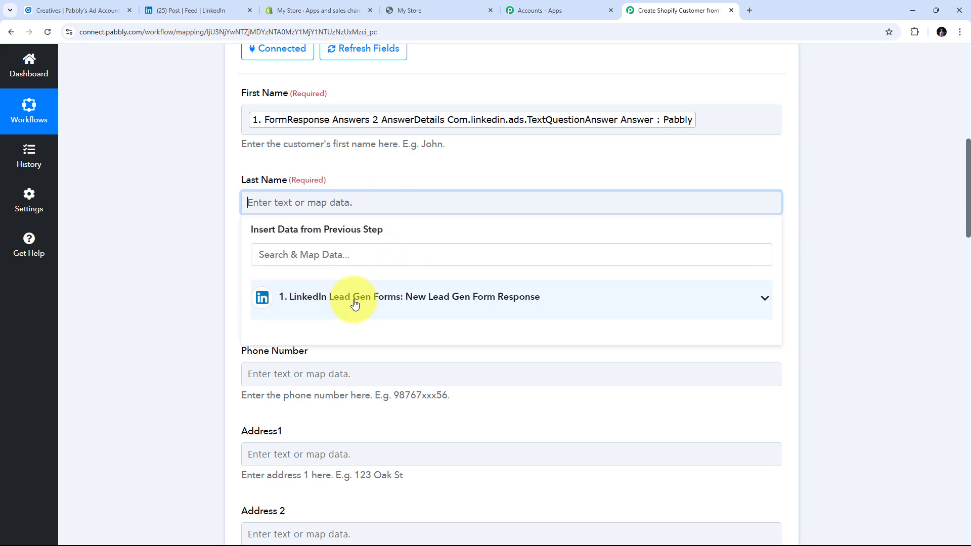
{"action": "left_click", "coordinate": [455, 299]}
{"action": "scroll", "coordinate": [556, 349], "scroll_direction": "down", "scroll_amount": 12}
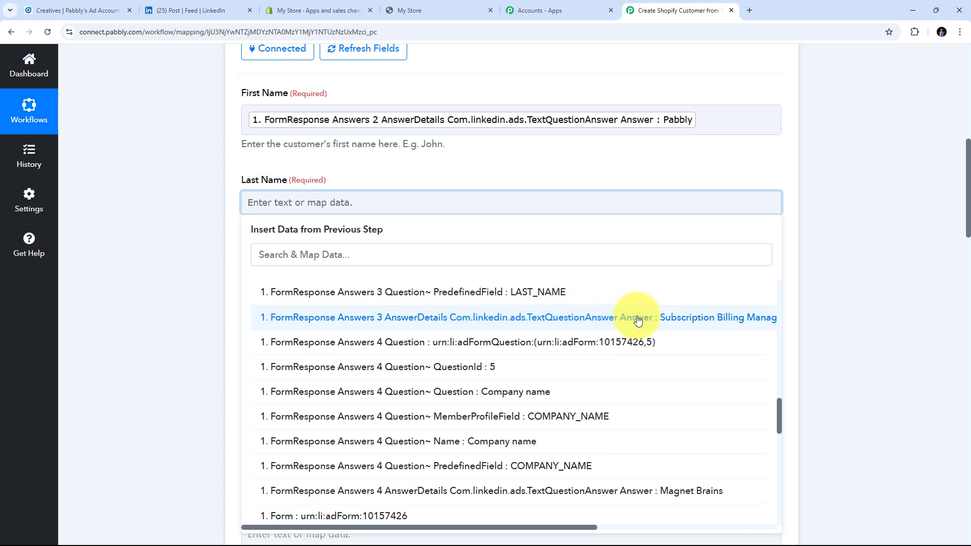
{"action": "left_click", "coordinate": [669, 321]}
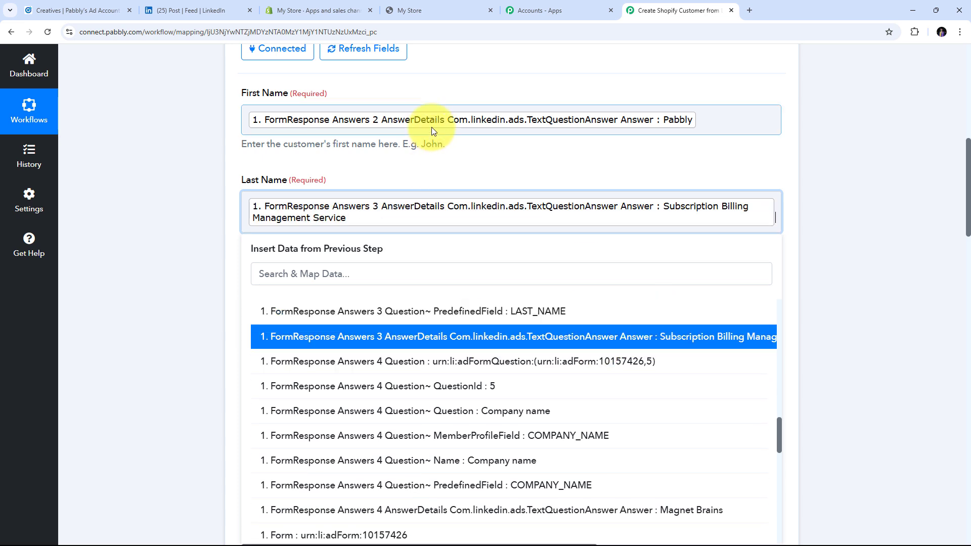
Map the Email Address field to the FormResponse Answers 0 answer from the LinkedIn Lead Gen Forms response.
{"action": "scroll", "coordinate": [332, 181], "scroll_direction": "down", "scroll_amount": 1}
{"action": "scroll", "coordinate": [303, 198], "scroll_direction": "down", "scroll_amount": 1}
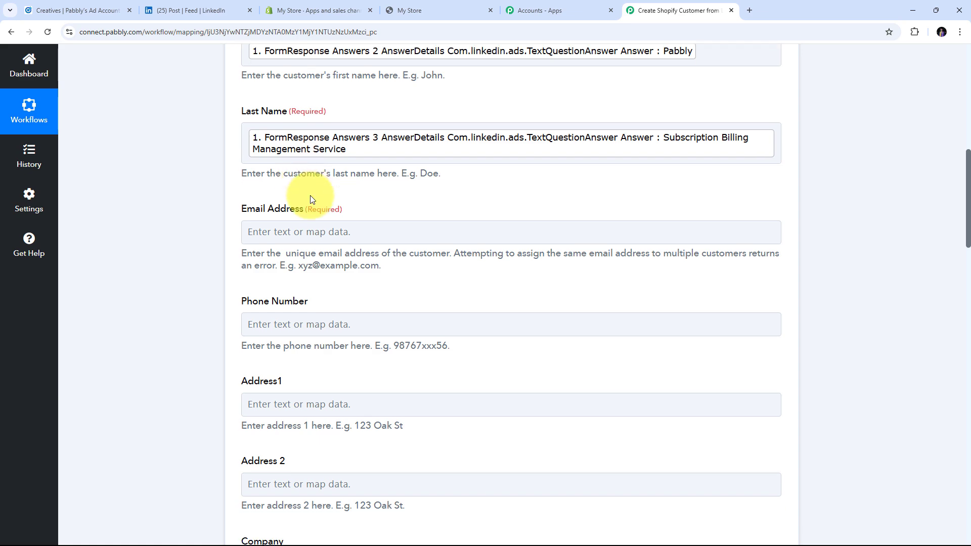
{"action": "left_click", "coordinate": [262, 198]}
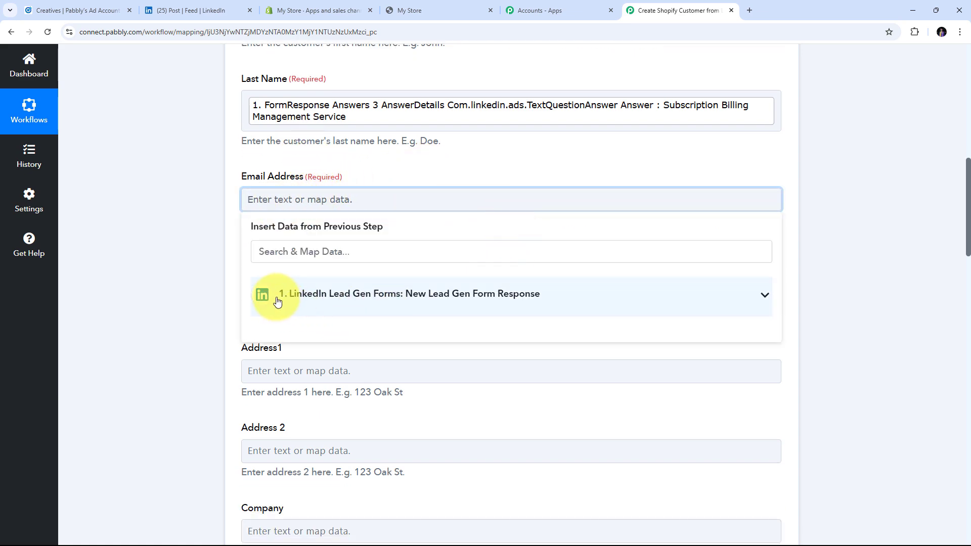
{"action": "left_click", "coordinate": [404, 302]}
{"action": "scroll", "coordinate": [551, 318], "scroll_direction": "down", "scroll_amount": 2}
{"action": "scroll", "coordinate": [550, 319], "scroll_direction": "down", "scroll_amount": 3}
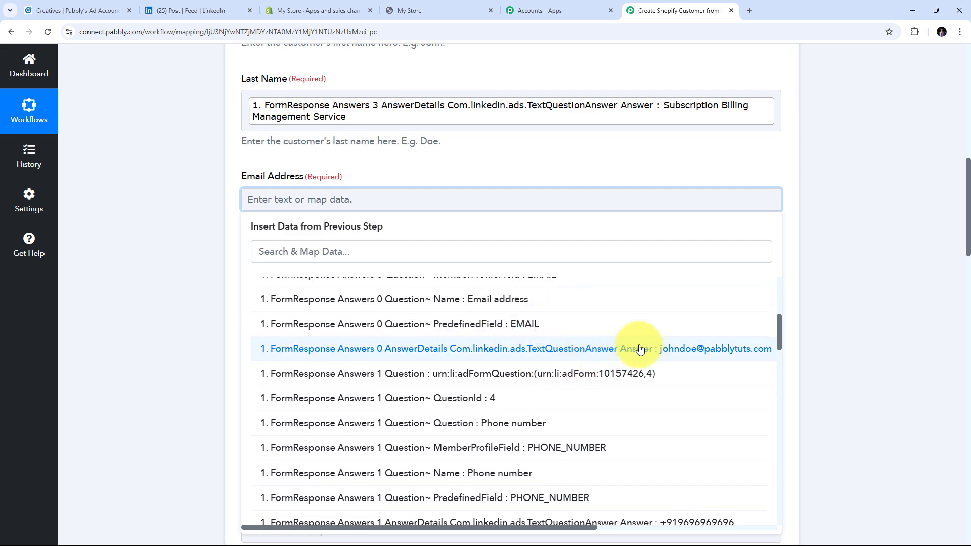
{"action": "left_click", "coordinate": [638, 348]}
{"action": "scroll", "coordinate": [394, 167], "scroll_direction": "down", "scroll_amount": 2}
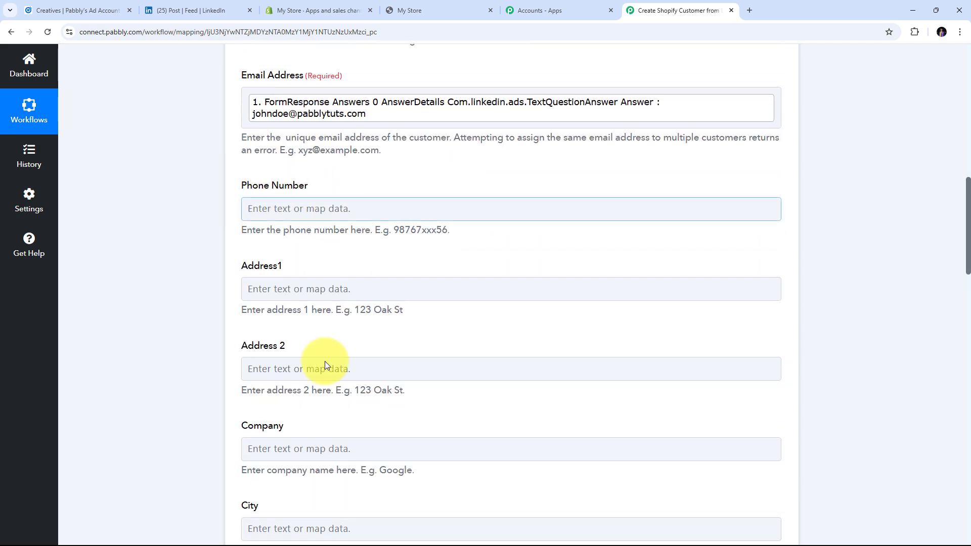
Map Phone Number to the FormResponse Answers 1 answer and Company to the FormResponse Answers 4 answer.
{"action": "left_click", "coordinate": [273, 210]}
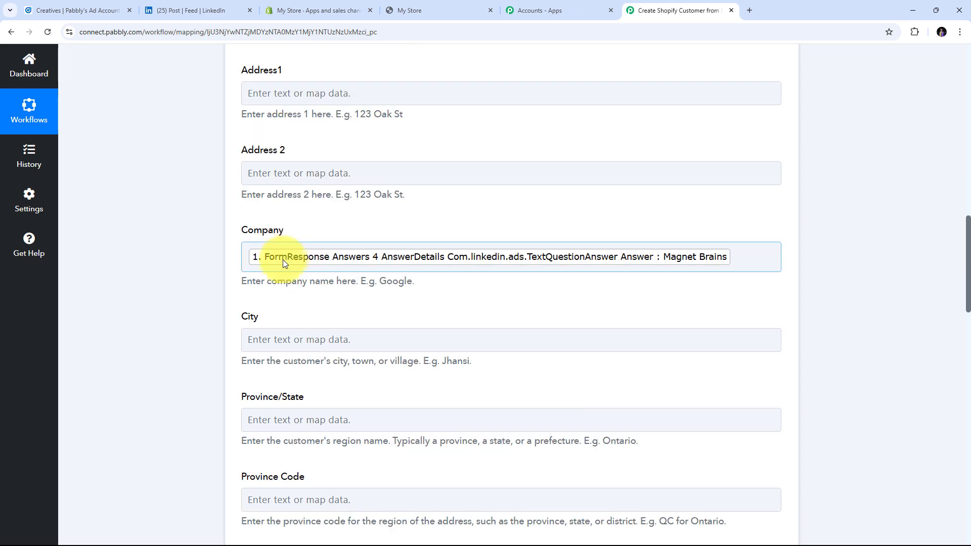
{"action": "scroll", "coordinate": [286, 274], "scroll_direction": "up", "scroll_amount": 5}
{"action": "scroll", "coordinate": [284, 276], "scroll_direction": "up", "scroll_amount": 2}
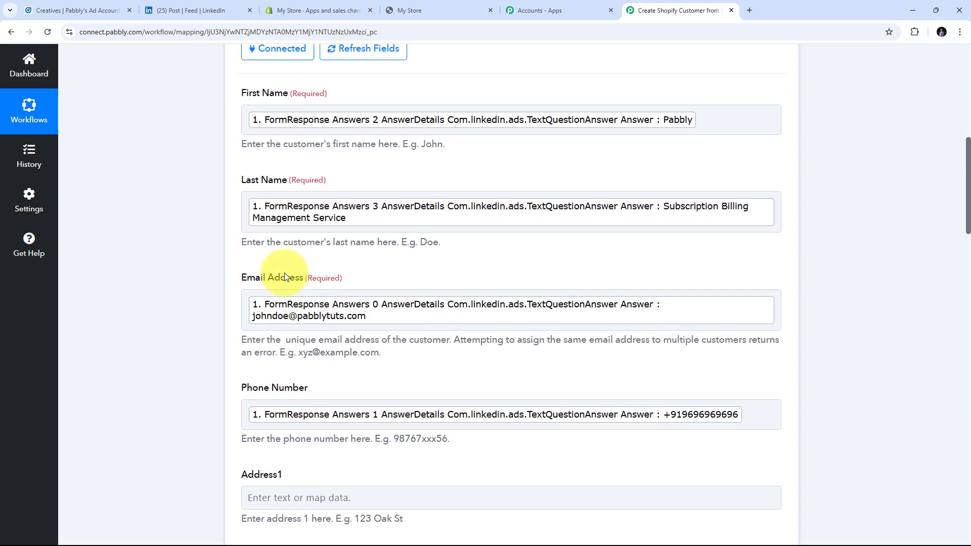
Set the email marketing consent State of the new customer to Subscribed.
{"action": "scroll", "coordinate": [284, 275], "scroll_direction": "down", "scroll_amount": 9}
{"action": "scroll", "coordinate": [485, 264], "scroll_direction": "down", "scroll_amount": 15}
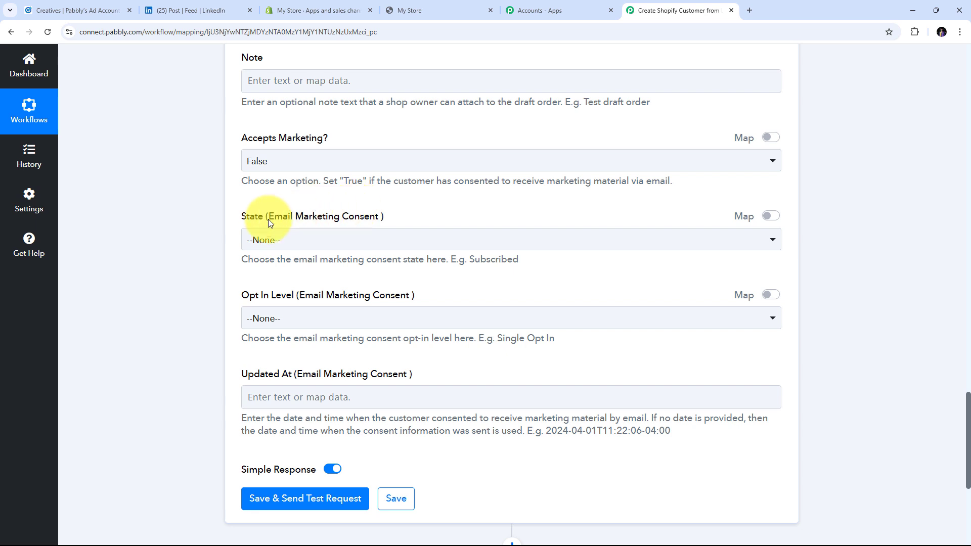
{"action": "left_click", "coordinate": [546, 246]}
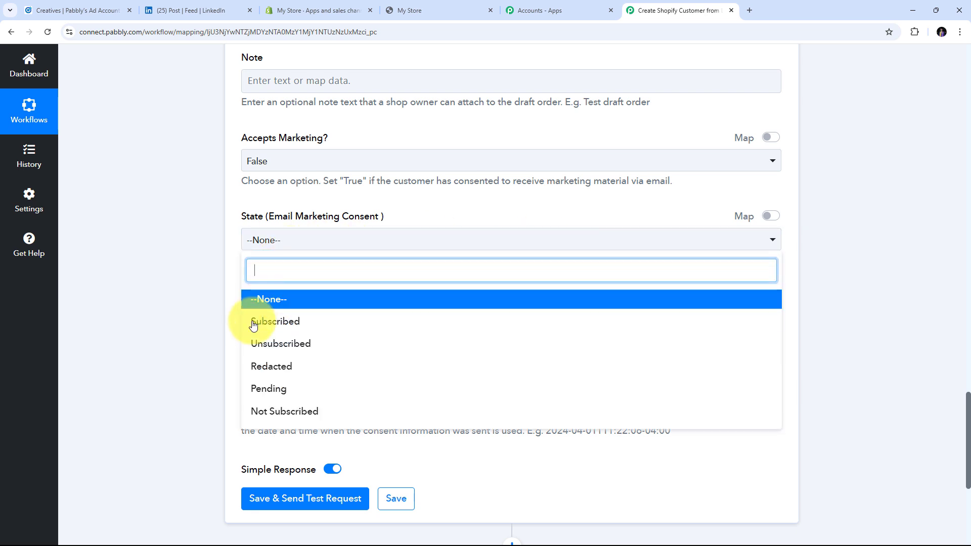
{"action": "left_click", "coordinate": [291, 322]}
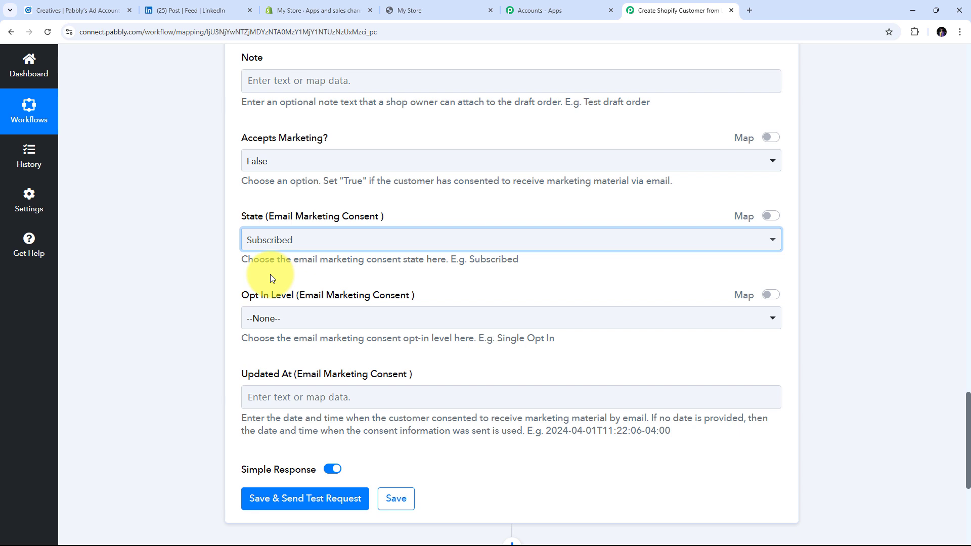
Check the email marketing Opt In Level setting and review the mapped name, email, phone and company fields.
{"action": "scroll", "coordinate": [458, 254], "scroll_direction": "down", "scroll_amount": 1}
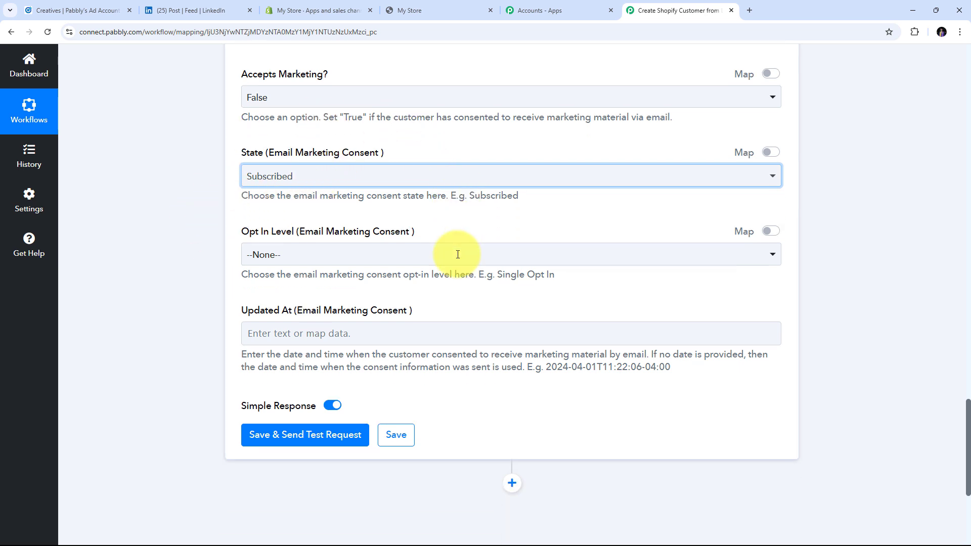
{"action": "left_click", "coordinate": [458, 255]}
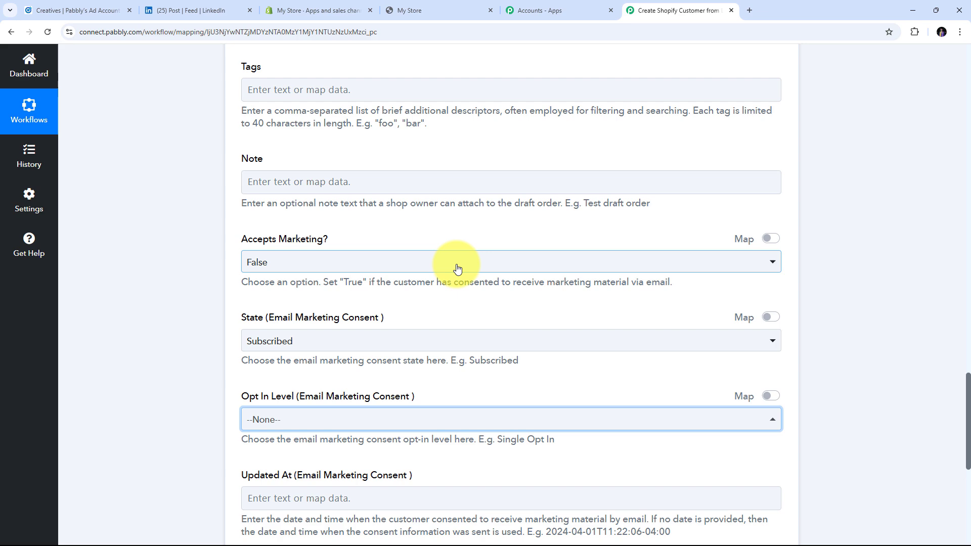
{"action": "scroll", "coordinate": [456, 264], "scroll_direction": "down", "scroll_amount": 5}
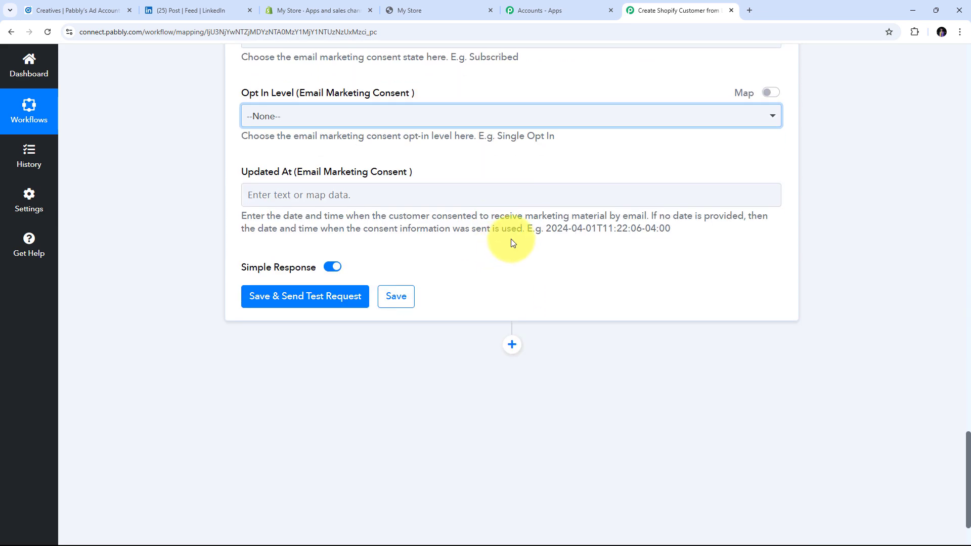
{"action": "scroll", "coordinate": [510, 243], "scroll_direction": "down", "scroll_amount": 2}
{"action": "scroll", "coordinate": [485, 230], "scroll_direction": "up", "scroll_amount": 20}
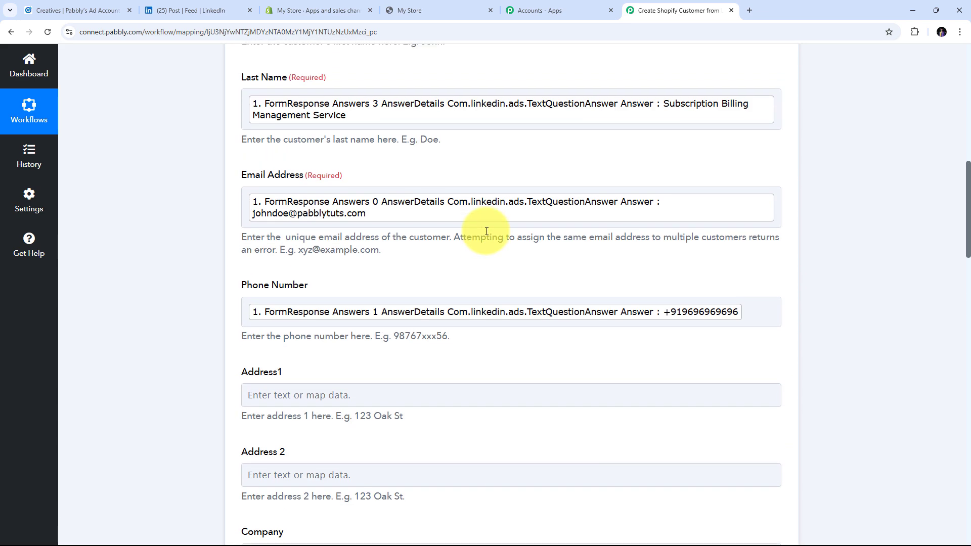
{"action": "scroll", "coordinate": [219, 159], "scroll_direction": "up", "scroll_amount": 3}
{"action": "scroll", "coordinate": [474, 296], "scroll_direction": "down", "scroll_amount": 1}
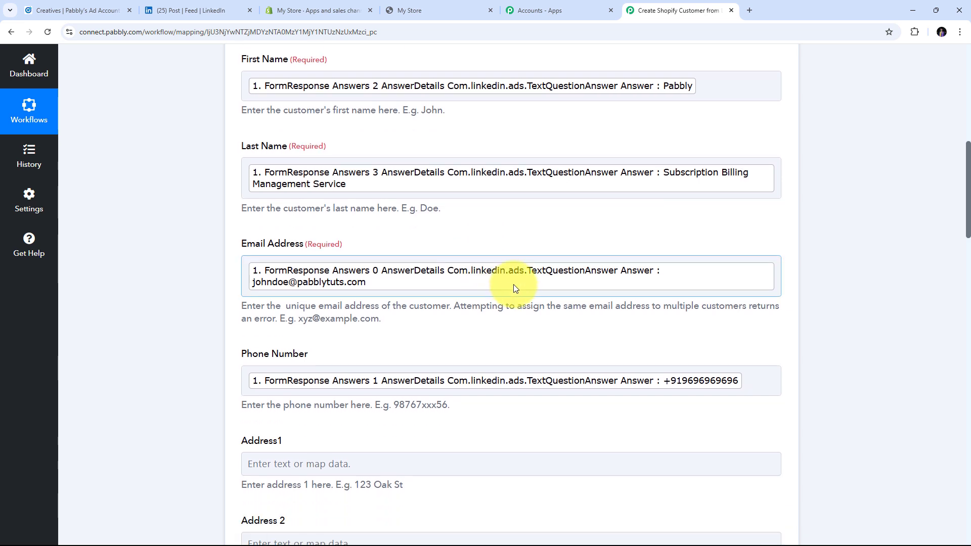
{"action": "scroll", "coordinate": [519, 283], "scroll_direction": "down", "scroll_amount": 5}
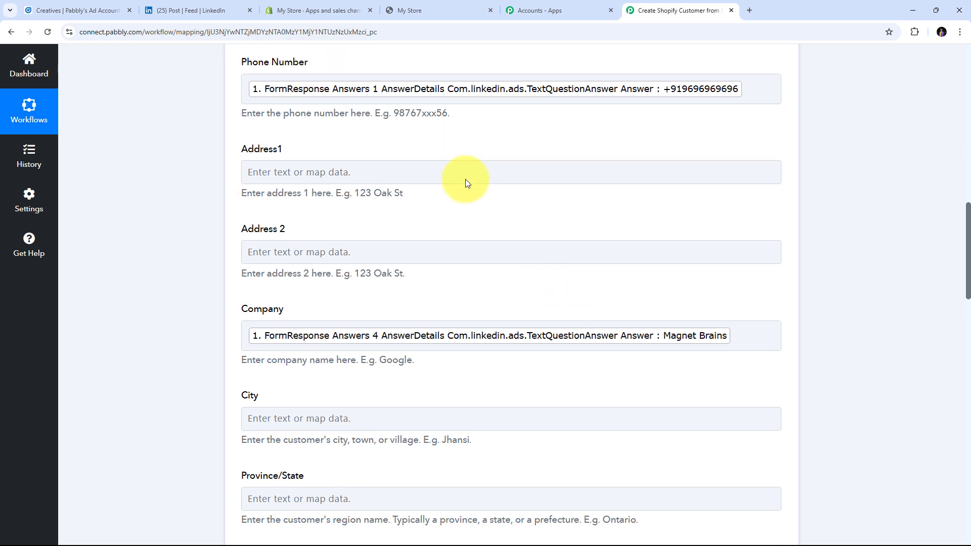
{"action": "scroll", "coordinate": [464, 182], "scroll_direction": "up", "scroll_amount": 2}
{"action": "scroll", "coordinate": [465, 180], "scroll_direction": "down", "scroll_amount": 2}
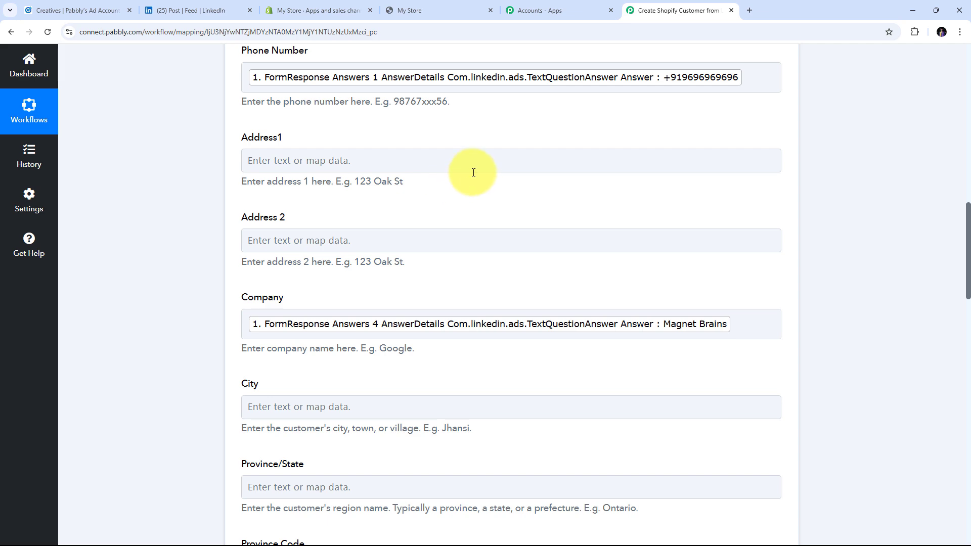
Save the Create Customer action, send a test request to Shopify and review the customer data in the received response.
{"action": "scroll", "coordinate": [470, 176], "scroll_direction": "down", "scroll_amount": 15}
{"action": "scroll", "coordinate": [473, 173], "scroll_direction": "down", "scroll_amount": 10}
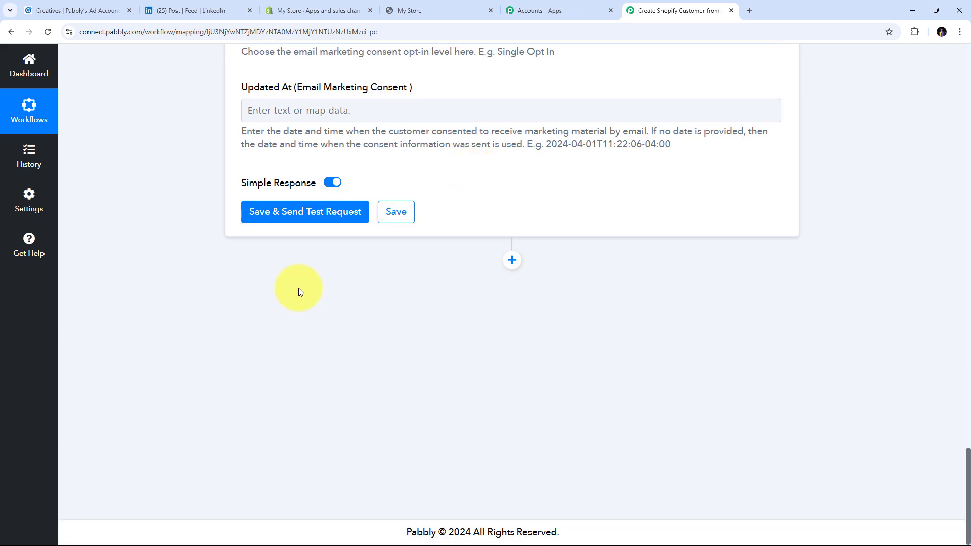
{"action": "left_click", "coordinate": [301, 212]}
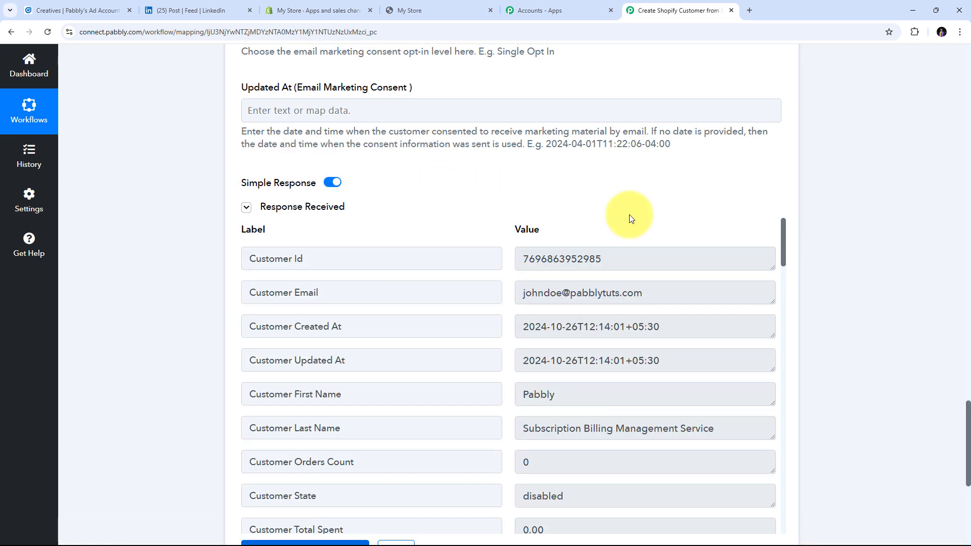
{"action": "scroll", "coordinate": [806, 215], "scroll_direction": "down", "scroll_amount": 2}
{"action": "scroll", "coordinate": [630, 211], "scroll_direction": "down", "scroll_amount": 3}
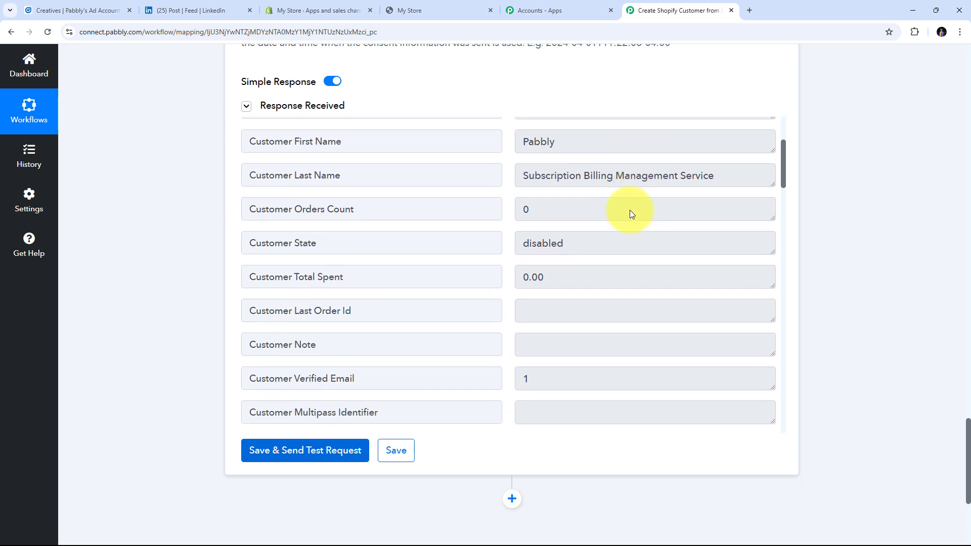
{"action": "scroll", "coordinate": [630, 210], "scroll_direction": "up", "scroll_amount": 3}
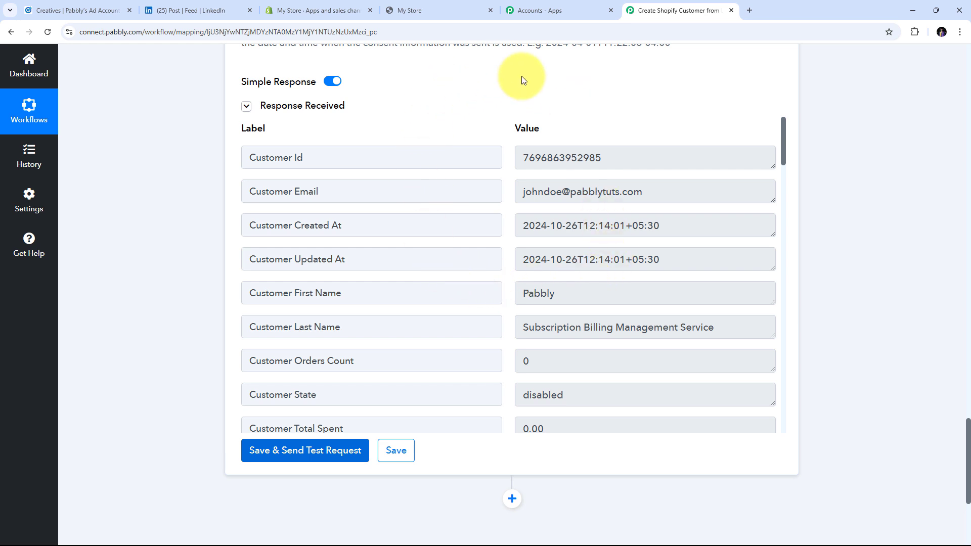
Switch to the Shopify admin, leave the store settings and open the newest subscribed customer's record from the Customers list.
{"action": "left_click", "coordinate": [315, 11]}
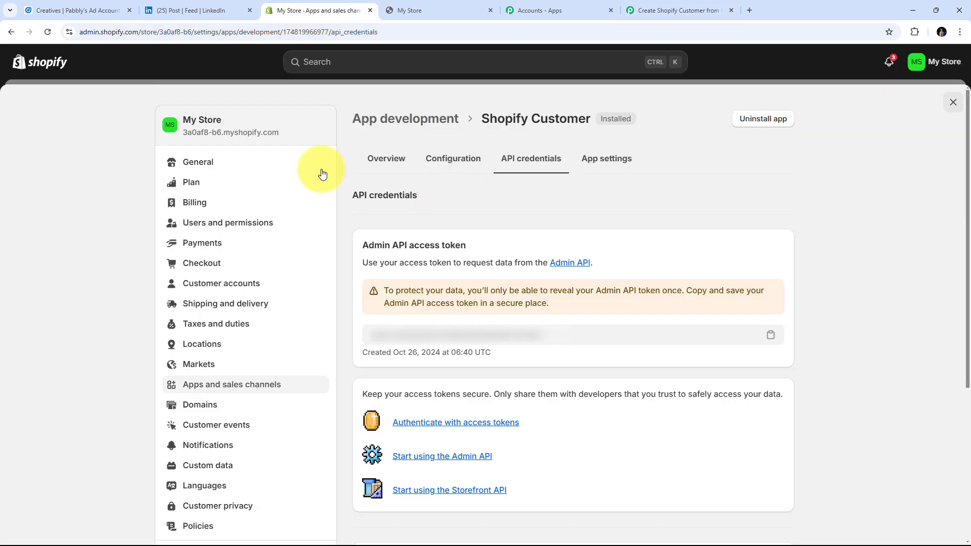
{"action": "left_click", "coordinate": [950, 103]}
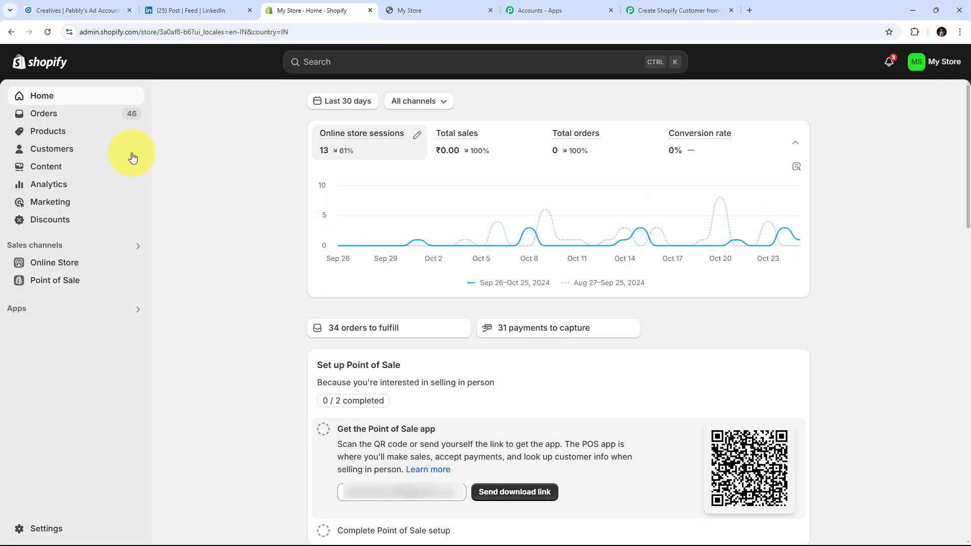
{"action": "left_click", "coordinate": [55, 153]}
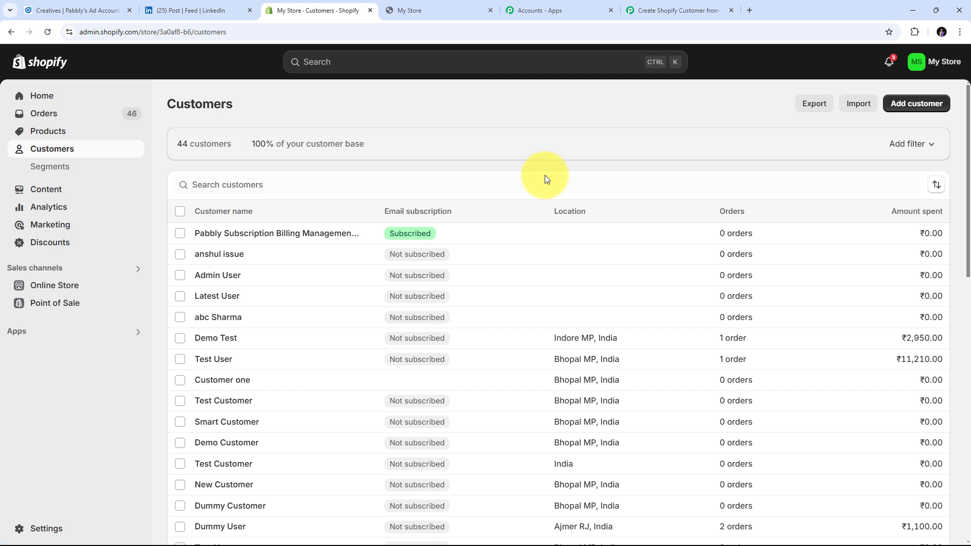
{"action": "scroll", "coordinate": [560, 187], "scroll_direction": "down", "scroll_amount": 1}
{"action": "scroll", "coordinate": [612, 201], "scroll_direction": "up", "scroll_amount": 1}
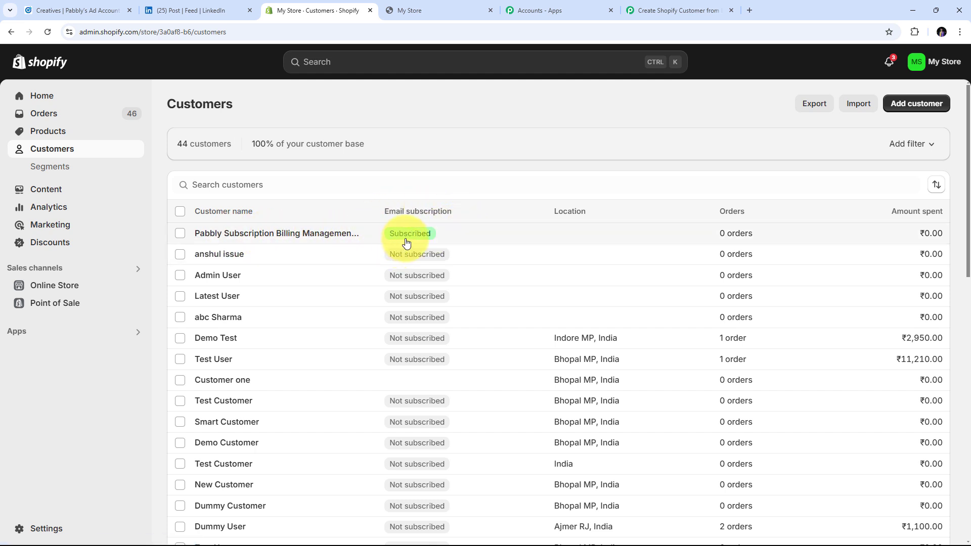
{"action": "left_click", "coordinate": [242, 238]}
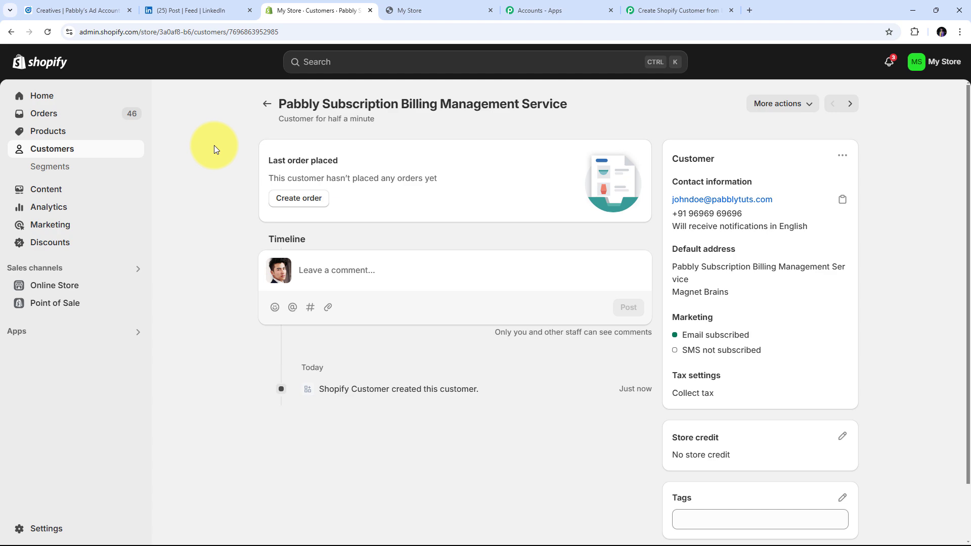
Return to the Pabbly Connect workflow, collapse the Shopify Create Customer action and review the trigger and action overview.
{"action": "left_click", "coordinate": [672, 10]}
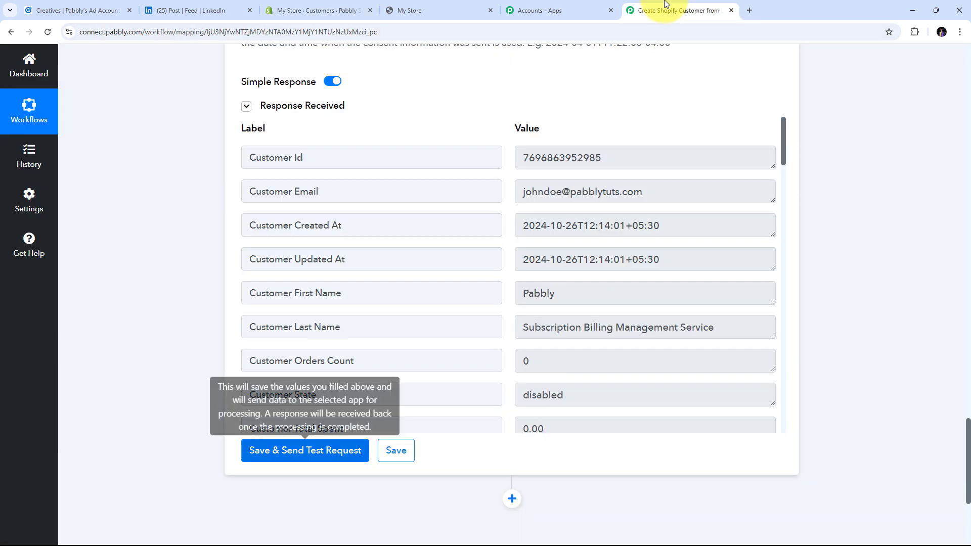
{"action": "scroll", "coordinate": [693, 127], "scroll_direction": "up", "scroll_amount": 6}
{"action": "scroll", "coordinate": [693, 126], "scroll_direction": "up", "scroll_amount": 15}
{"action": "left_click", "coordinate": [777, 307]}
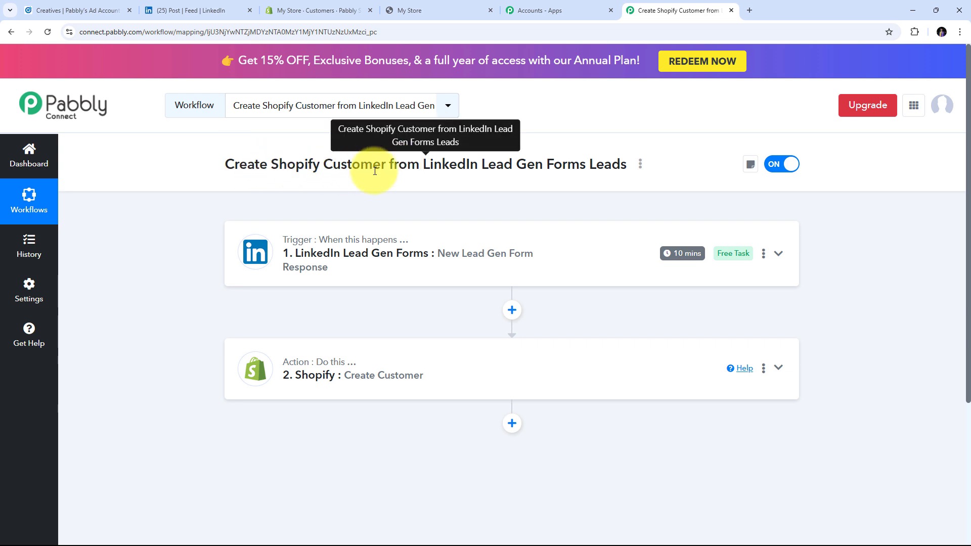
{"action": "scroll", "coordinate": [268, 212], "scroll_direction": "down", "scroll_amount": 1}
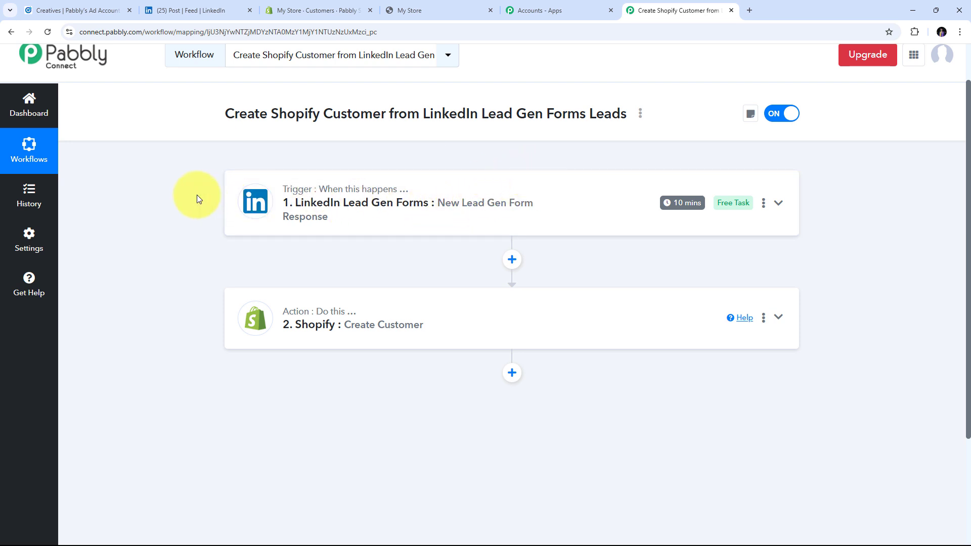
{"action": "scroll", "coordinate": [198, 197], "scroll_direction": "down", "scroll_amount": 1}
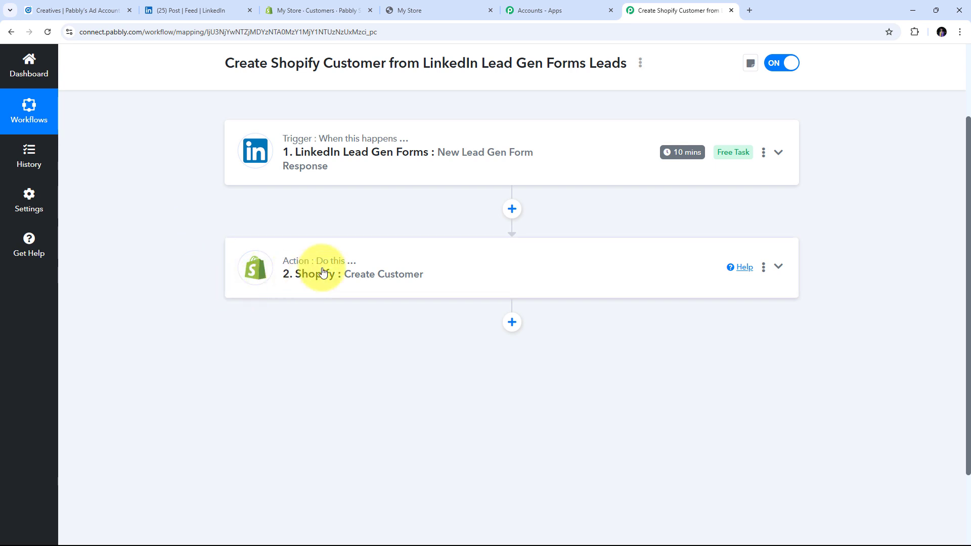
{"action": "scroll", "coordinate": [249, 255], "scroll_direction": "up", "scroll_amount": 1}
{"action": "scroll", "coordinate": [249, 255], "scroll_direction": "up", "scroll_amount": 1}
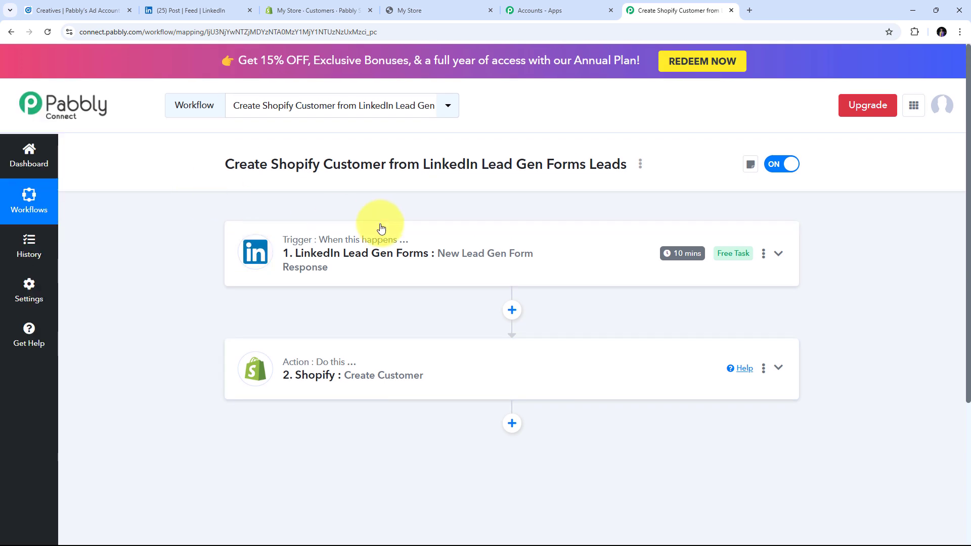